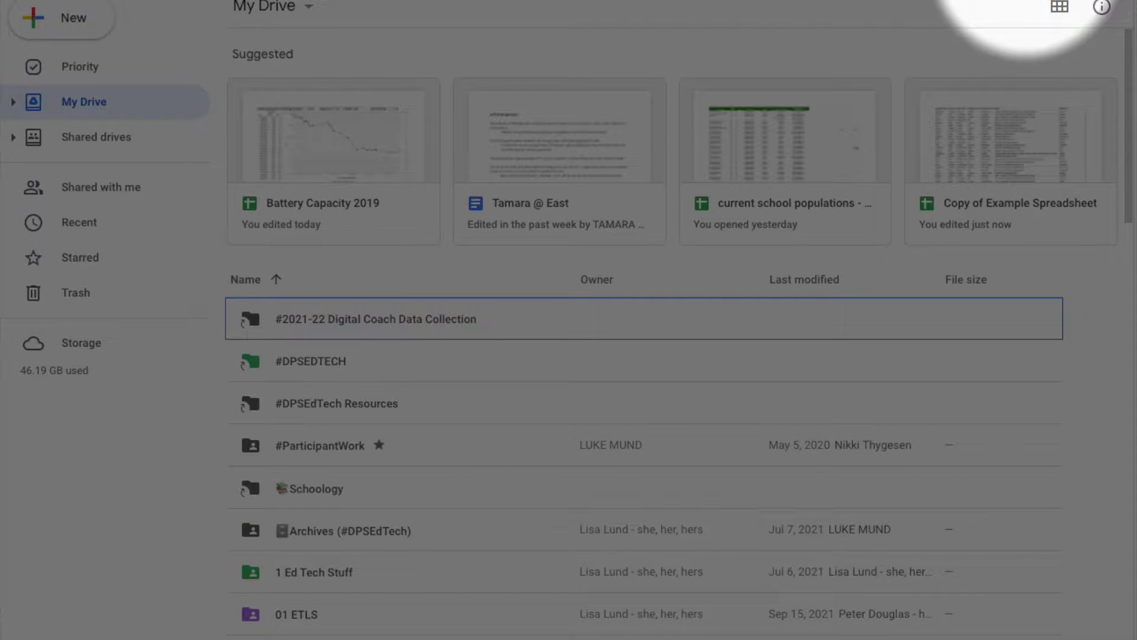
Go from Google Drive to the Google Sheets start page through the Google apps grid.
{"action": "left_click", "coordinate": [1090, 3]}
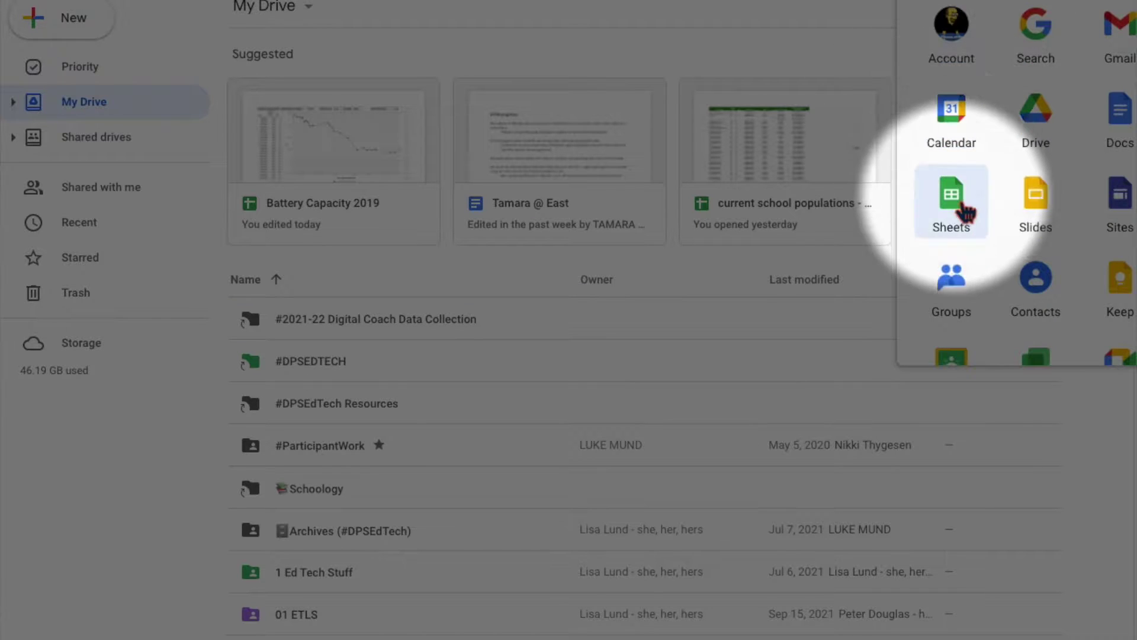
{"action": "left_click", "coordinate": [963, 205]}
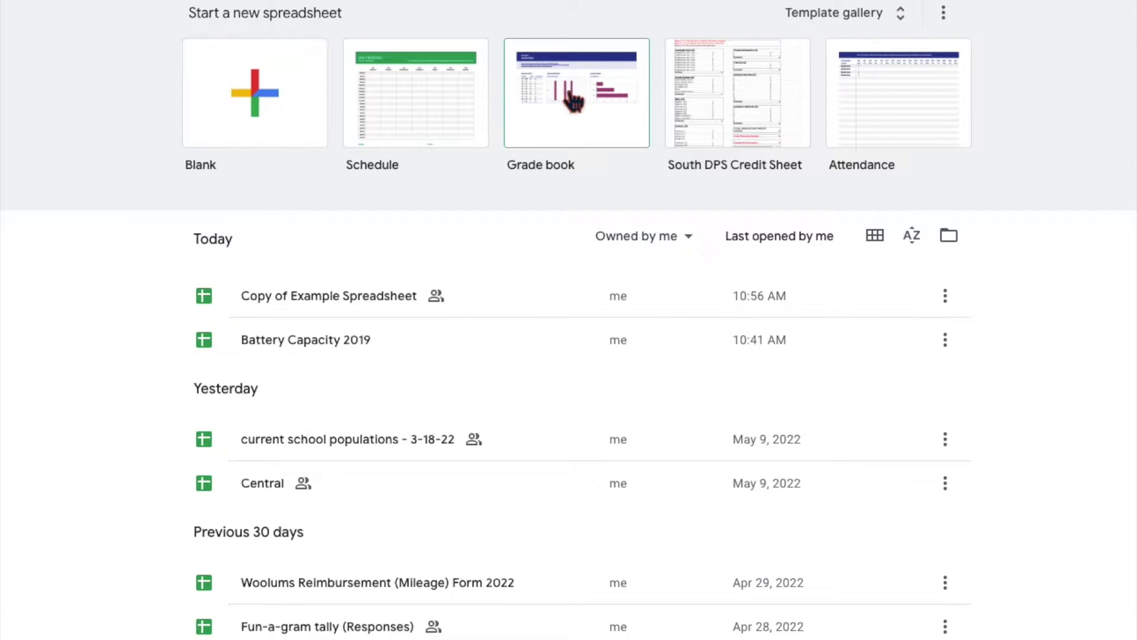
Start a blank spreadsheet from the Sheets template gallery.
{"action": "left_click", "coordinate": [843, 22]}
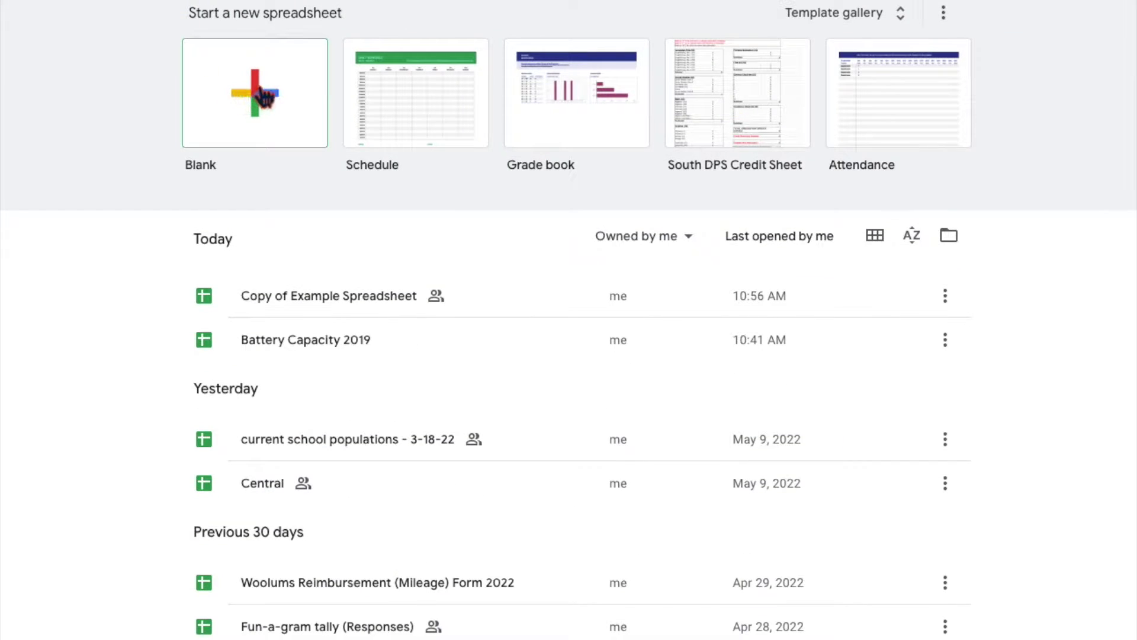
{"action": "left_click", "coordinate": [260, 95]}
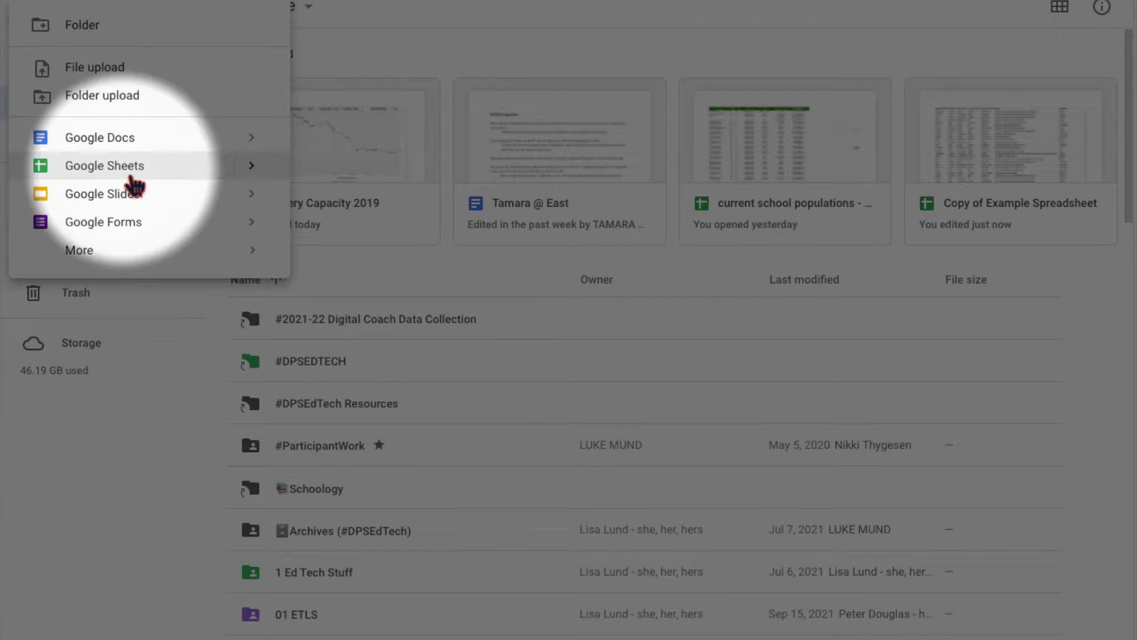
Create a new Google Sheets file from My Drive's New menu.
{"action": "left_click", "coordinate": [131, 178]}
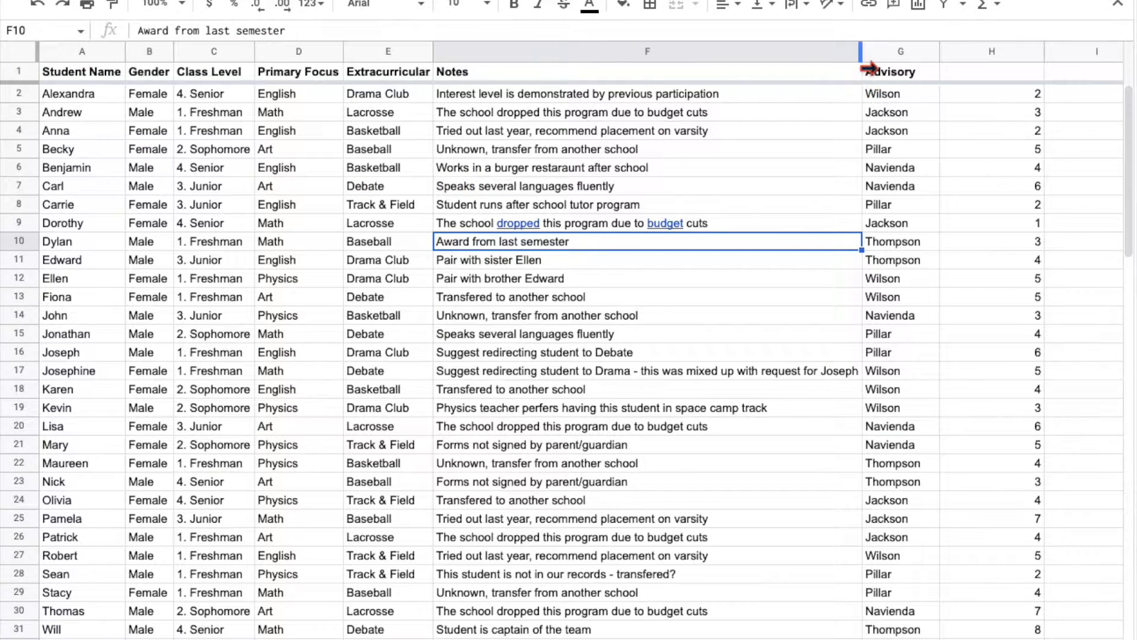
Fill the Class Level column (C) light peach.
{"action": "left_click", "coordinate": [719, 54]}
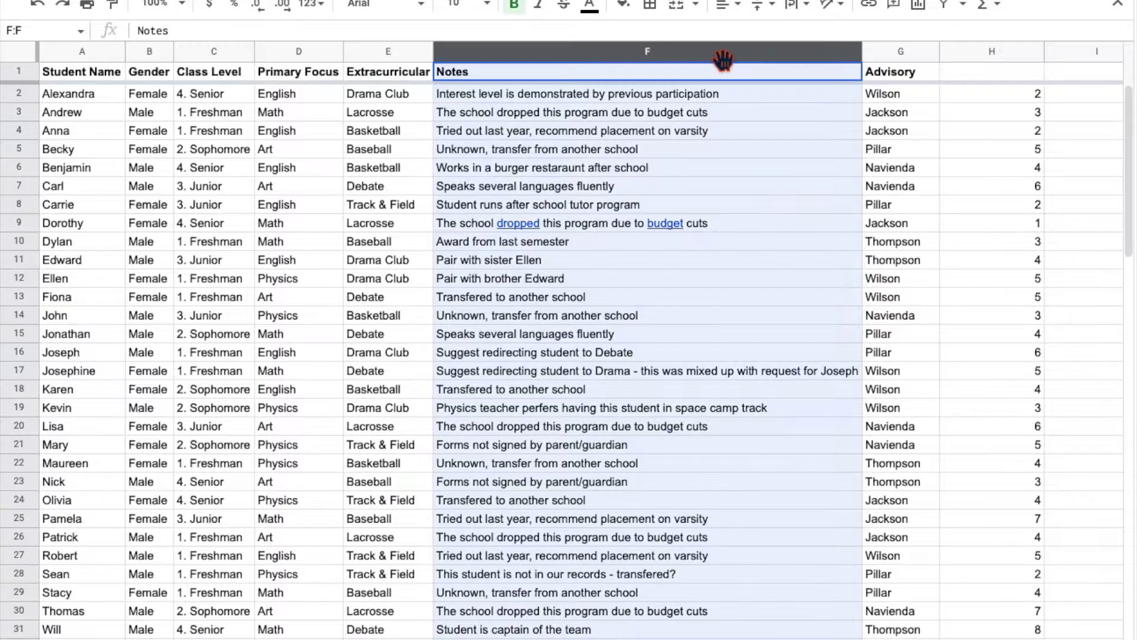
{"action": "left_click", "coordinate": [212, 58]}
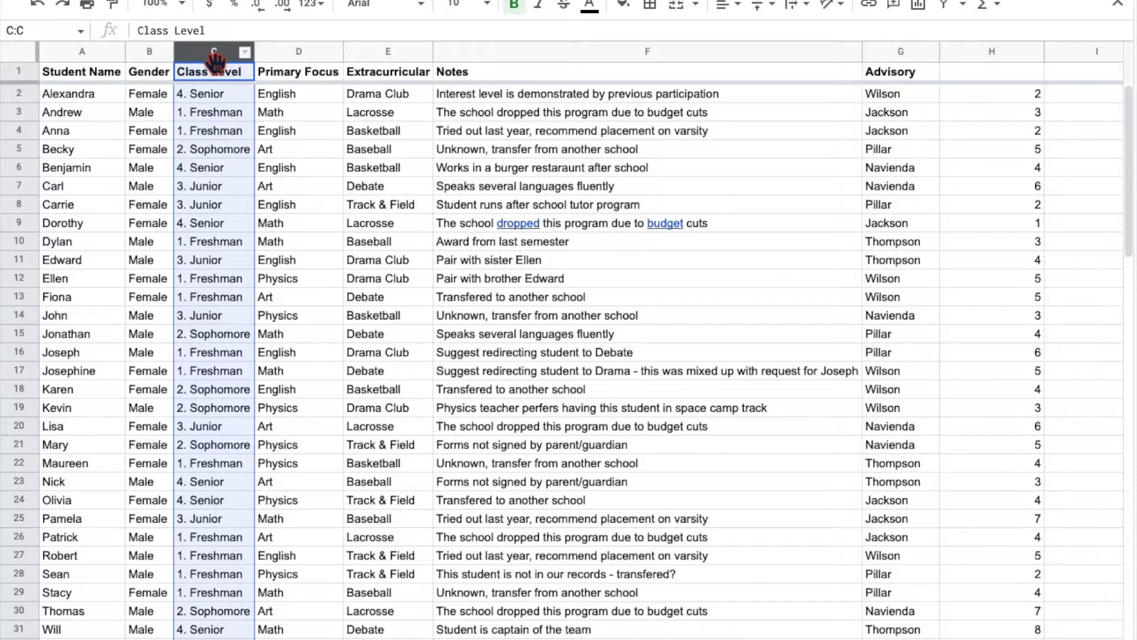
{"action": "left_click", "coordinate": [623, 6]}
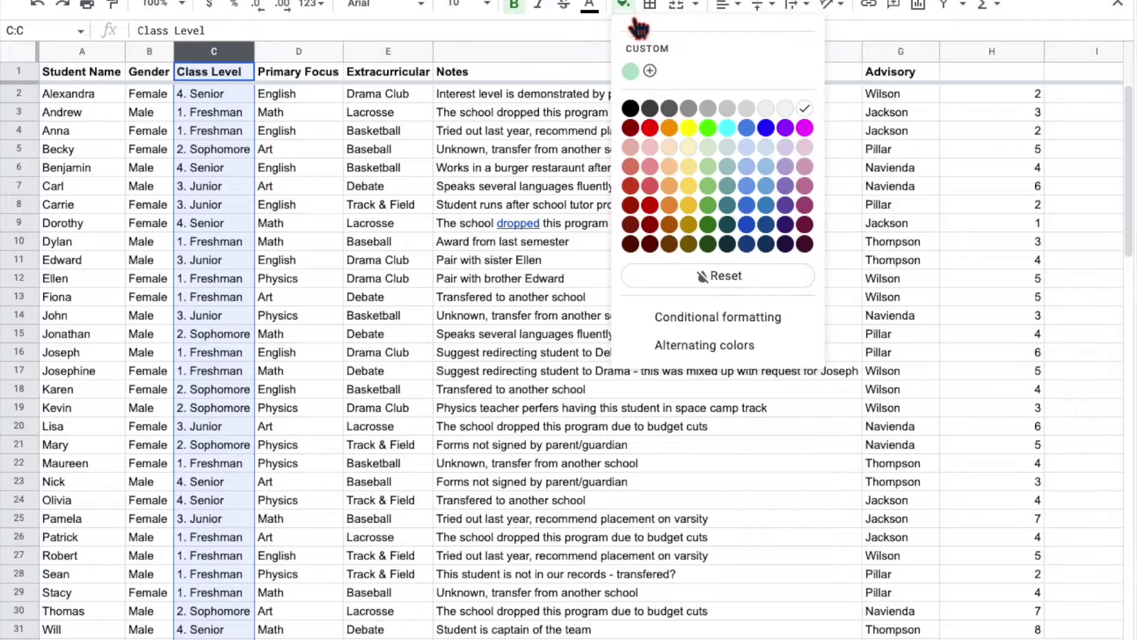
{"action": "left_click", "coordinate": [670, 146]}
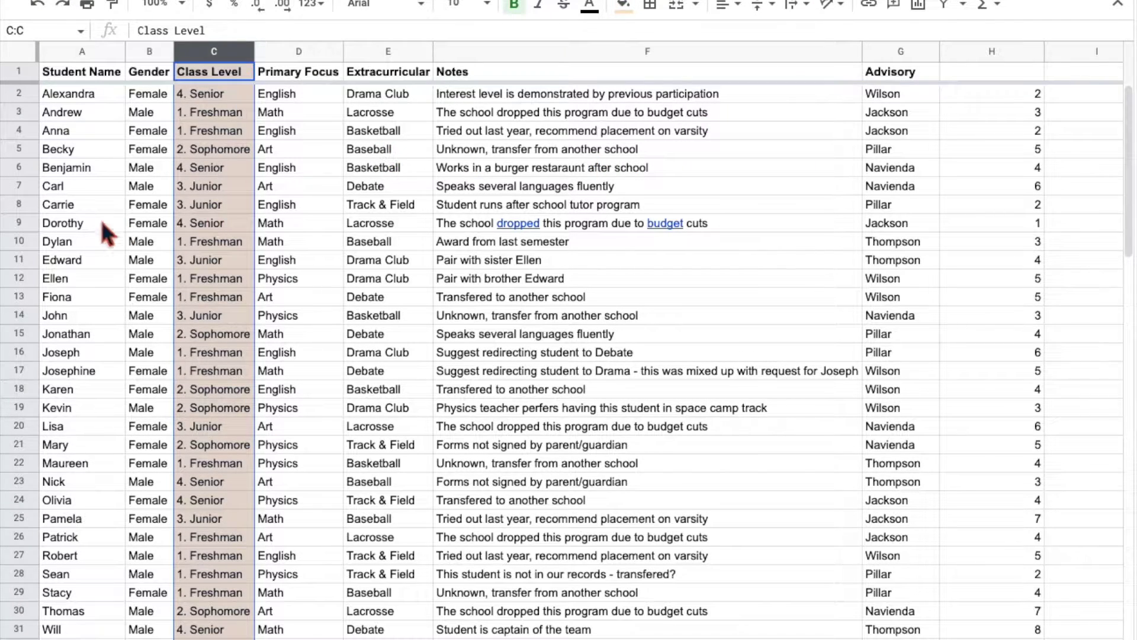
Fill Carl's row 7 light yellow.
{"action": "left_click", "coordinate": [18, 188]}
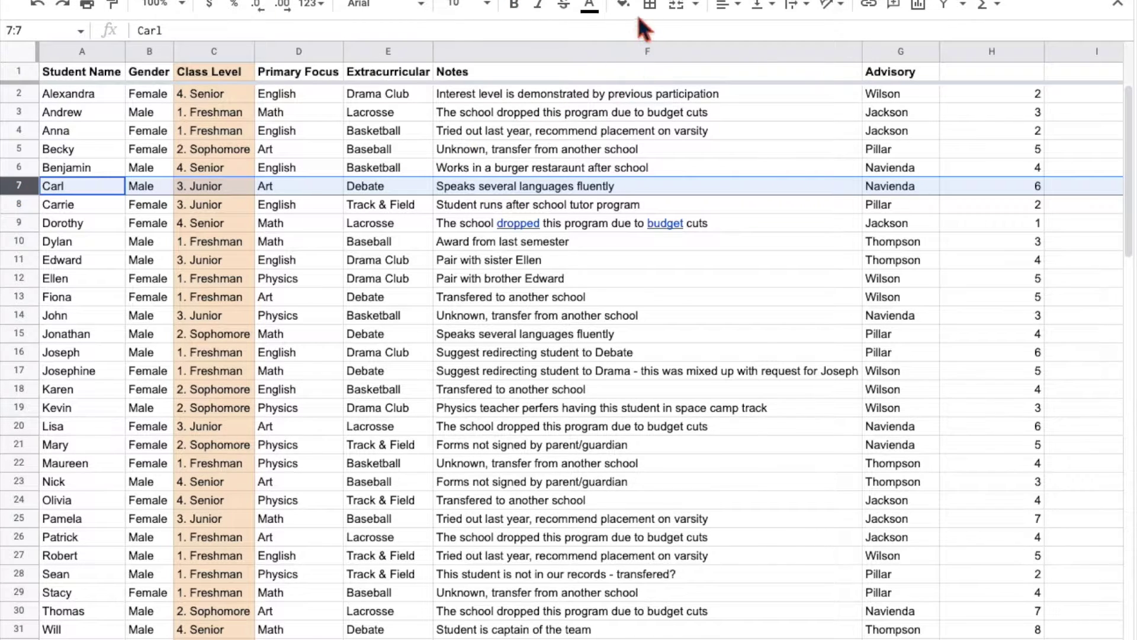
{"action": "left_click", "coordinate": [623, 6]}
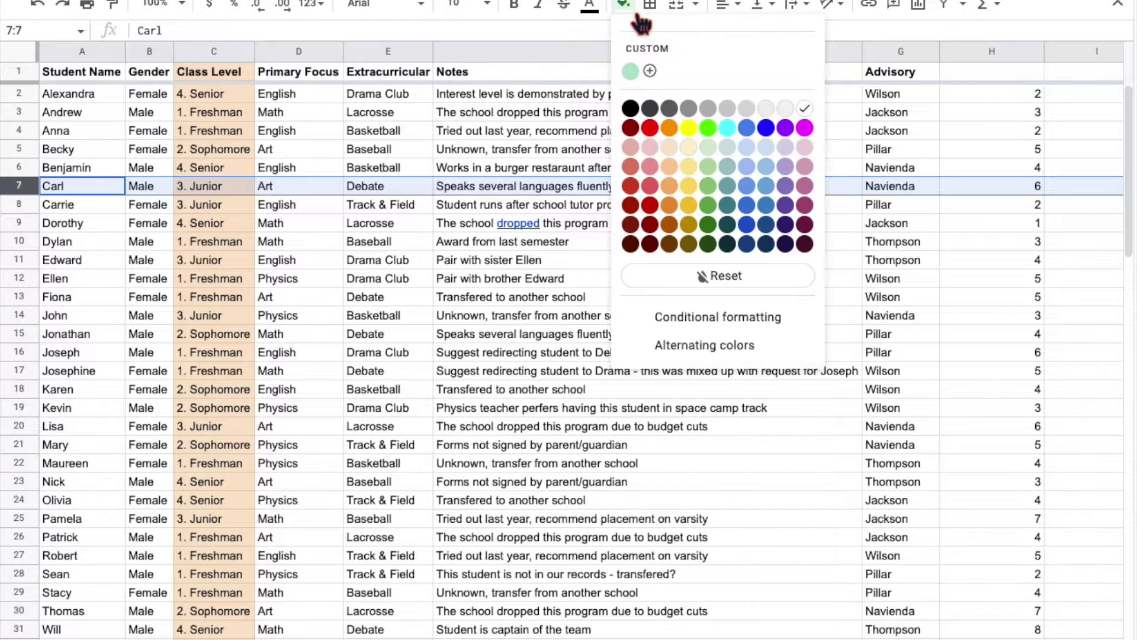
{"action": "left_click", "coordinate": [689, 148]}
{"action": "left_click", "coordinate": [681, 226]}
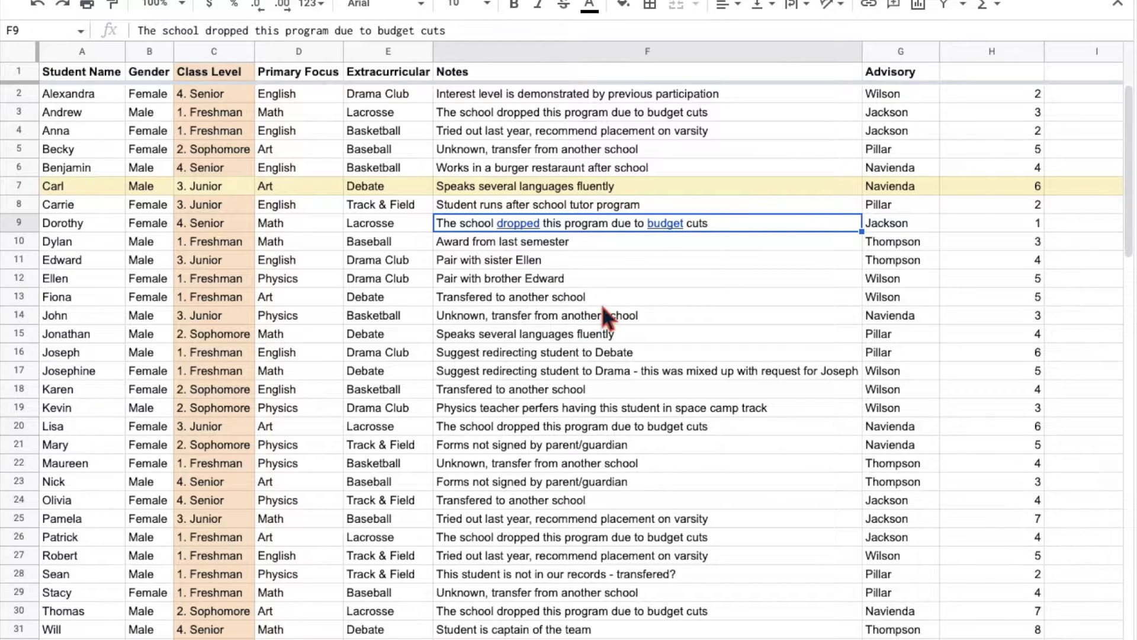
Fill cells E13:F15 light green.
{"action": "left_click_drag", "start_coordinate": [413, 301], "coordinate": [522, 342]}
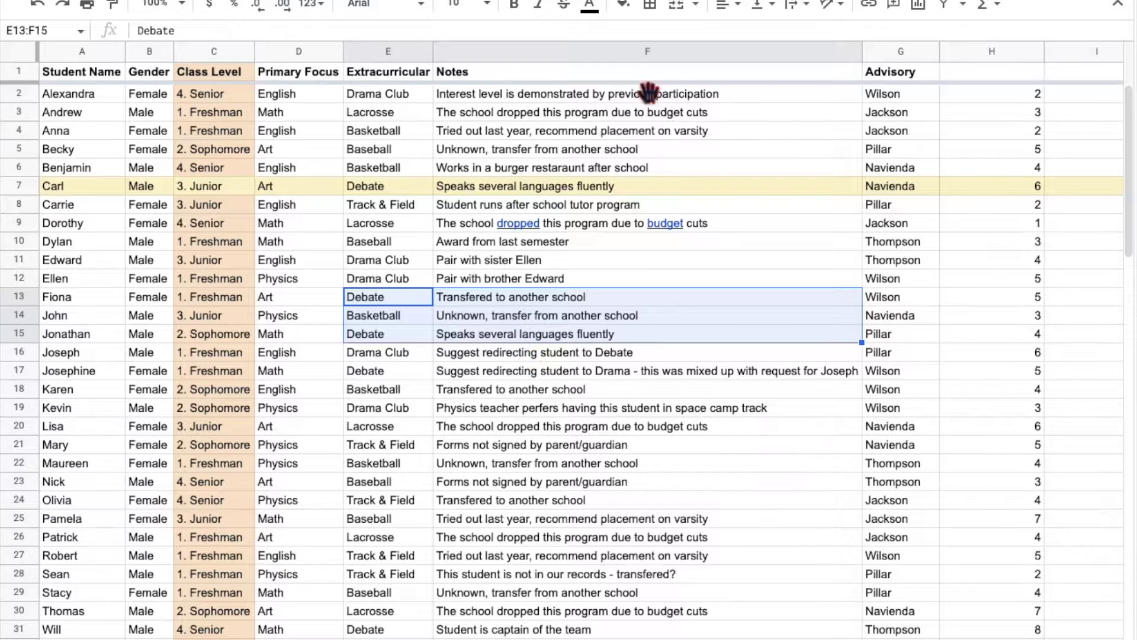
{"action": "left_click", "coordinate": [623, 5]}
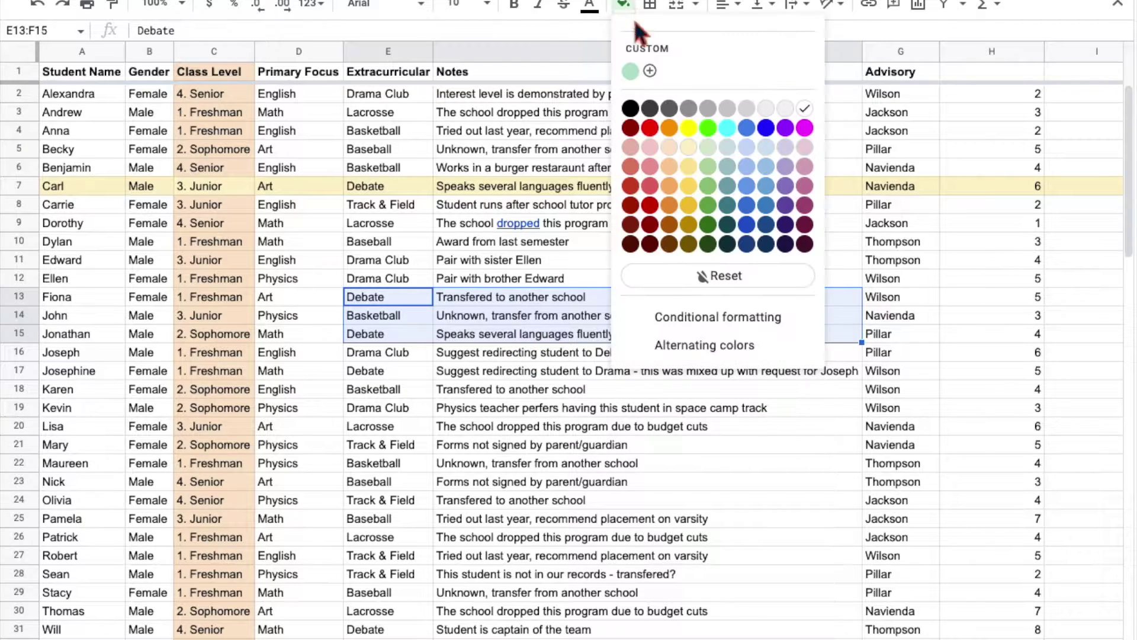
{"action": "left_click", "coordinate": [709, 185]}
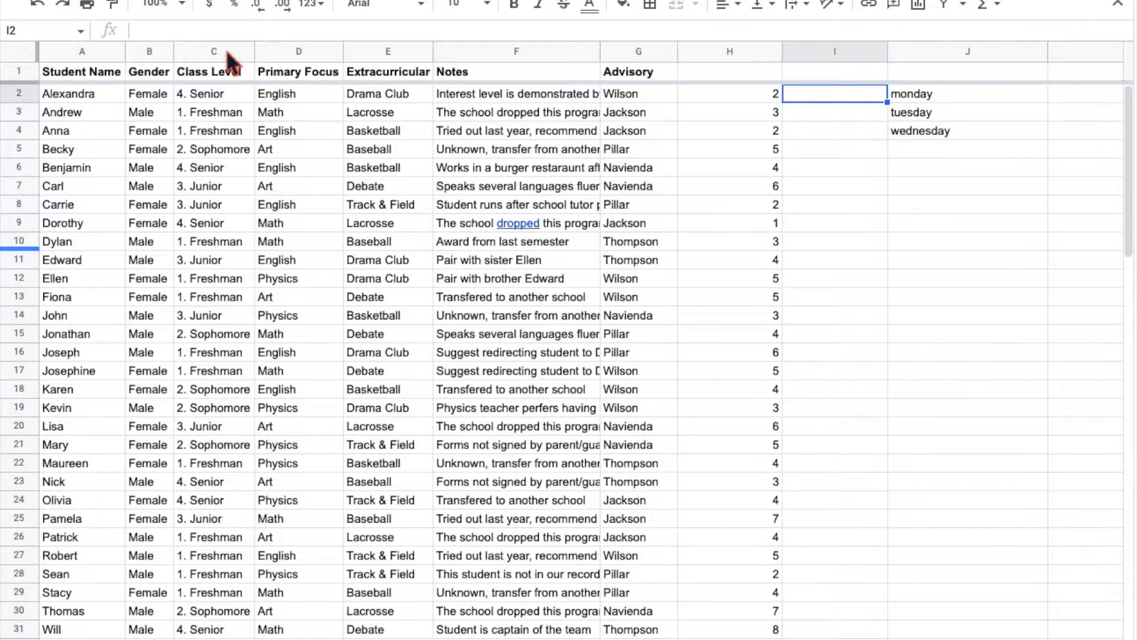
Widen the Class Level column and make row 4 taller.
{"action": "left_click_drag", "start_coordinate": [255, 51], "coordinate": [275, 51]}
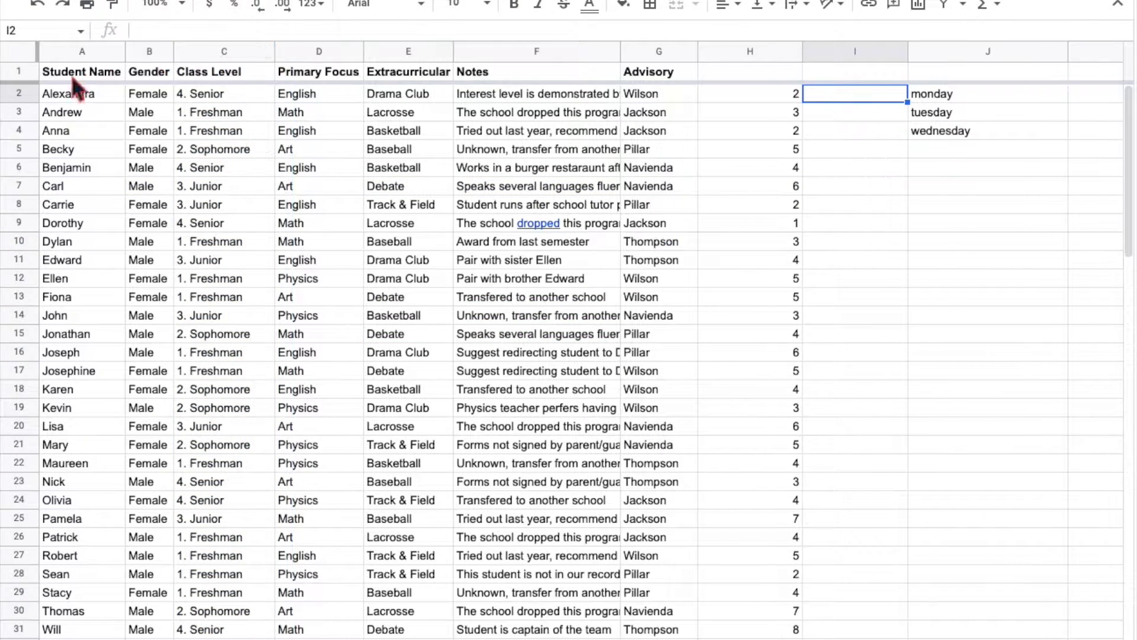
{"action": "left_click", "coordinate": [30, 136]}
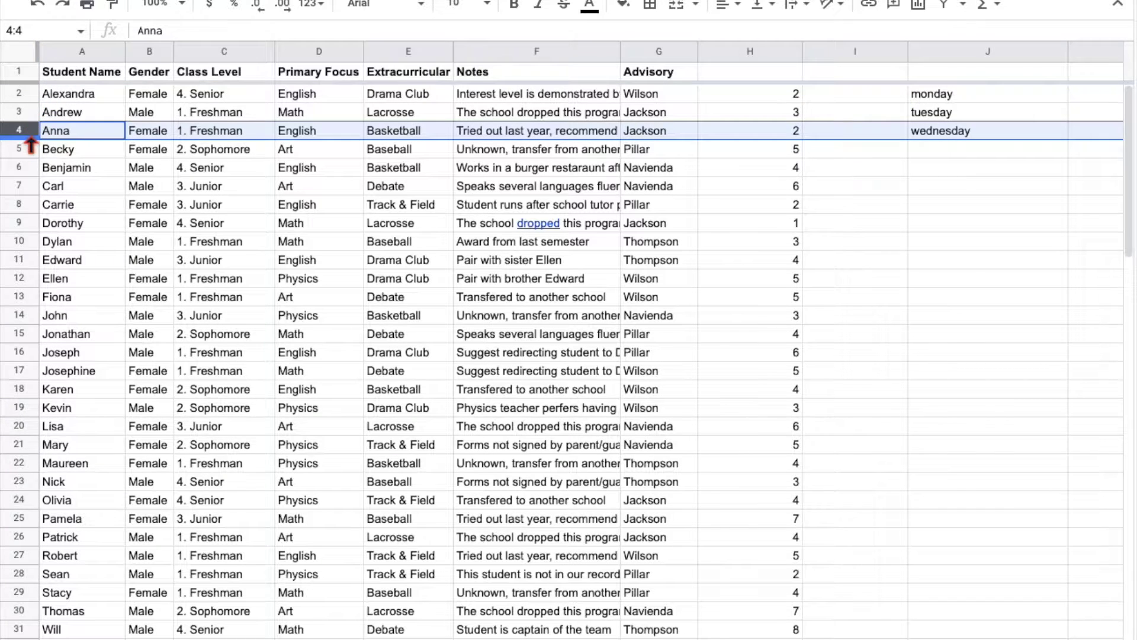
{"action": "left_click_drag", "start_coordinate": [30, 144], "coordinate": [29, 151]}
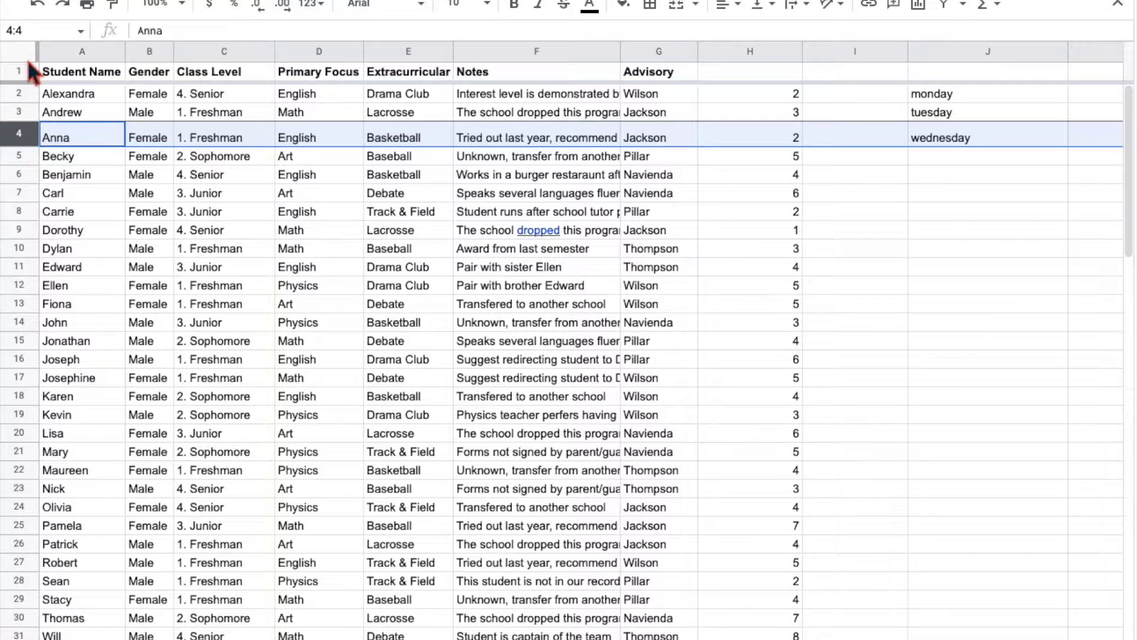
Make all rows taller, undo the resizing, then select the whole sheet.
{"action": "key", "text": "ctrl+a"}
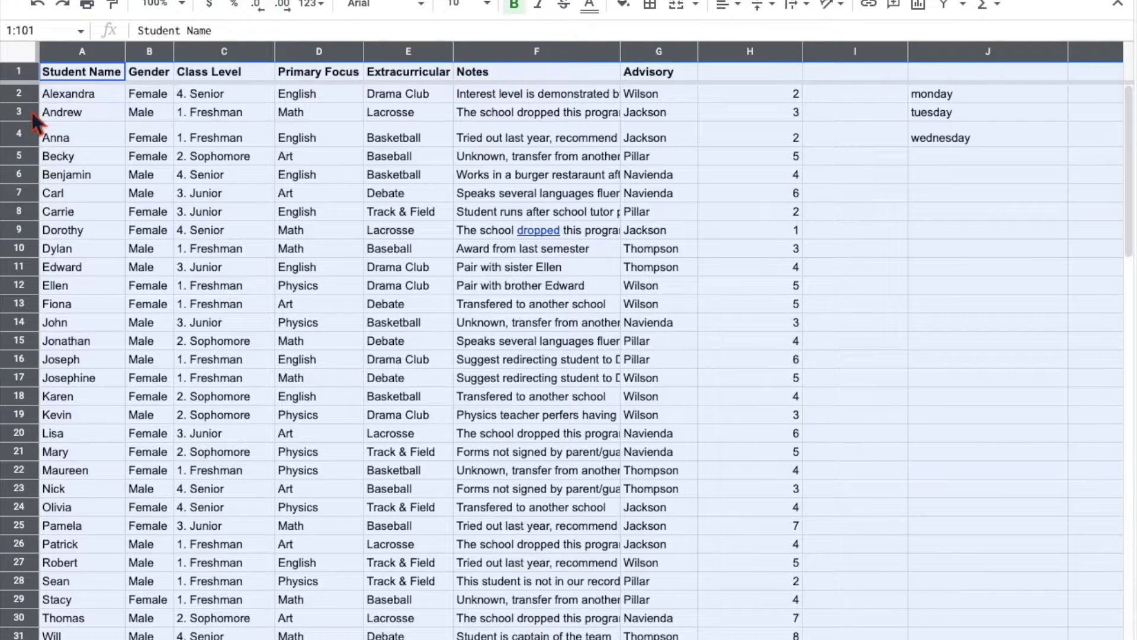
{"action": "left_click_drag", "start_coordinate": [32, 102], "coordinate": [32, 119]}
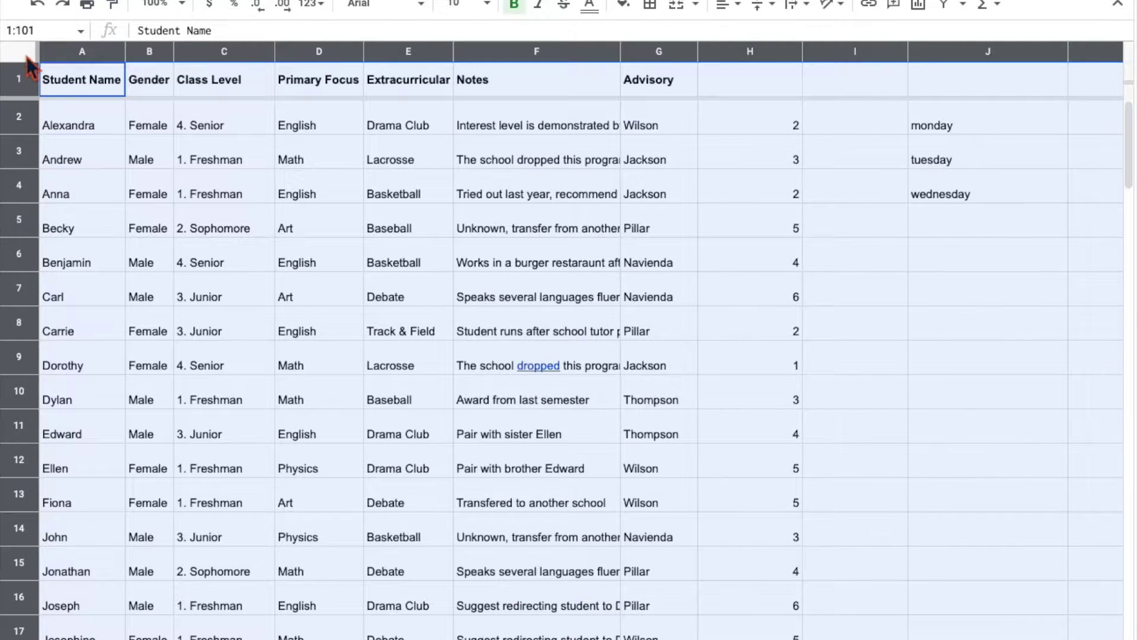
{"action": "left_click", "coordinate": [336, 195]}
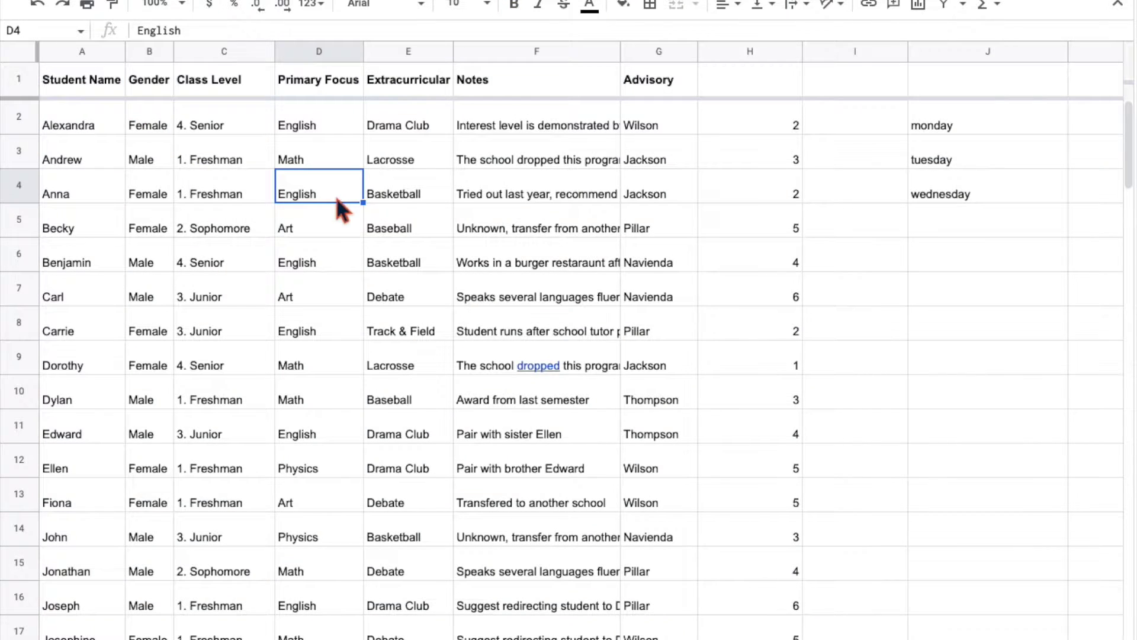
{"action": "key", "text": "ctrl+z"}
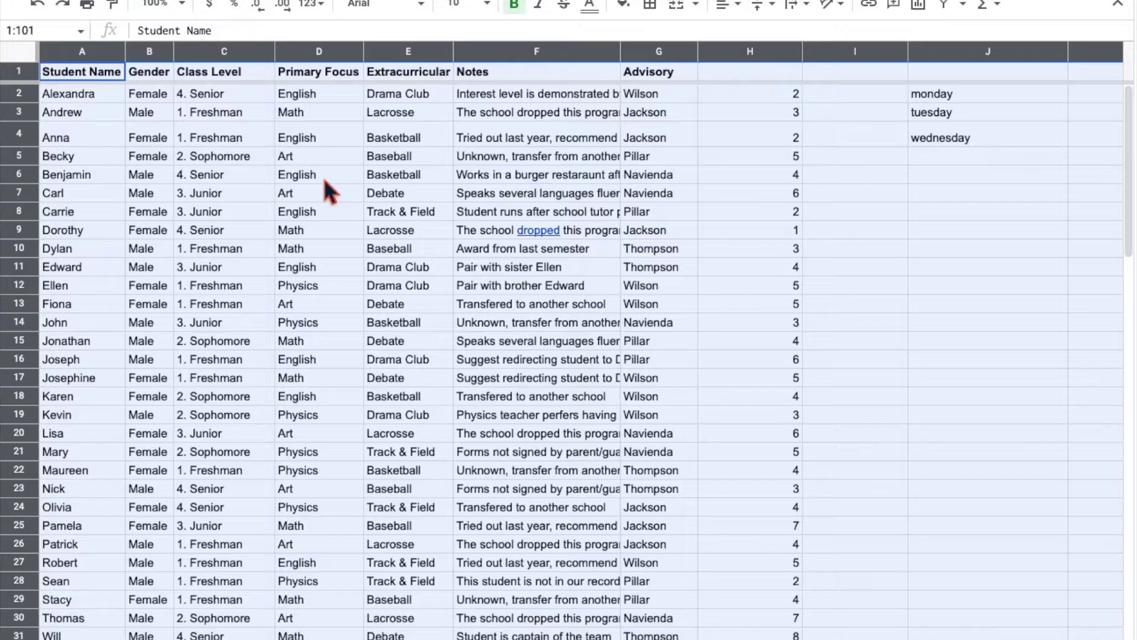
{"action": "key", "text": "ctrl+z"}
{"action": "key", "text": "ctrl+z"}
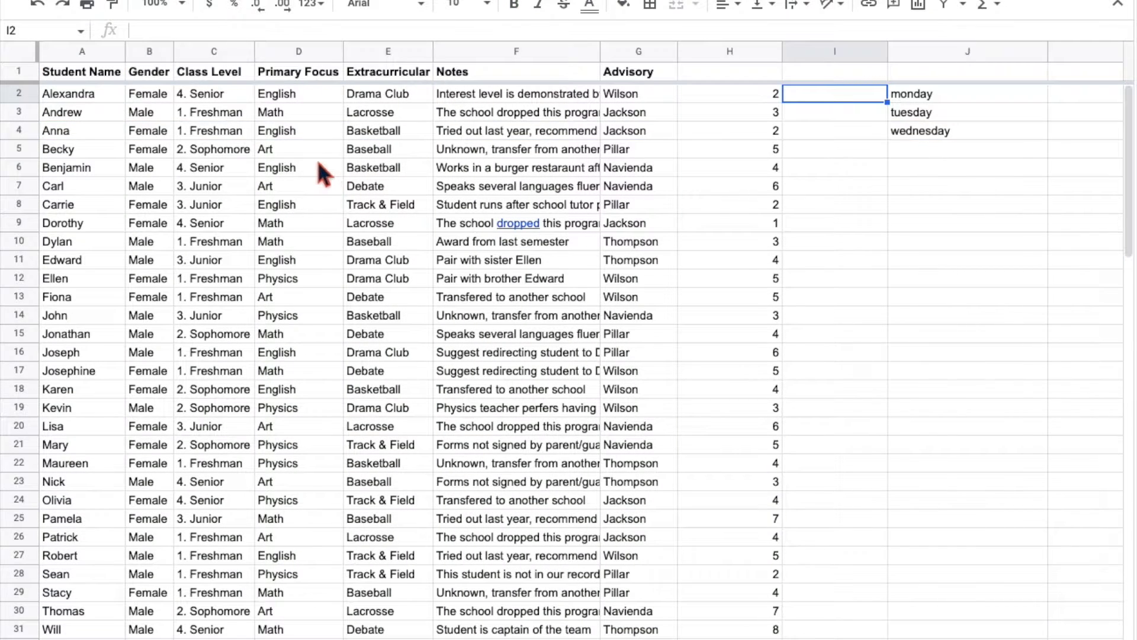
{"action": "left_click", "coordinate": [17, 58]}
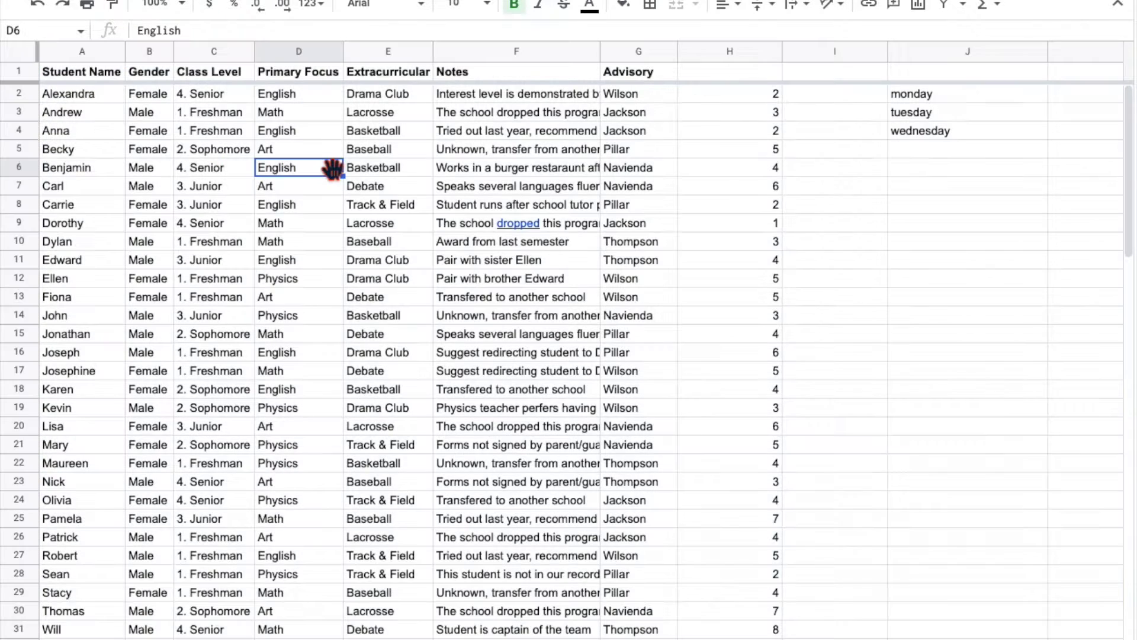
{"action": "left_click", "coordinate": [330, 167]}
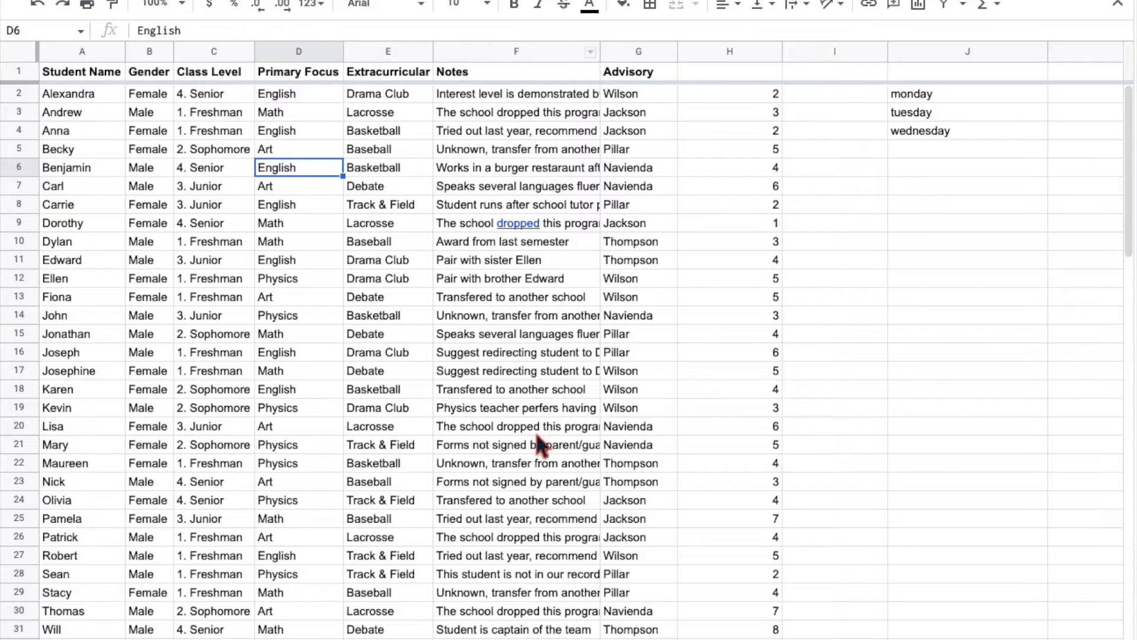
Widen the Notes column, auto-fit it, then drag it narrower again.
{"action": "left_click", "coordinate": [554, 52]}
{"action": "left_click_drag", "start_coordinate": [600, 52], "coordinate": [569, 52]}
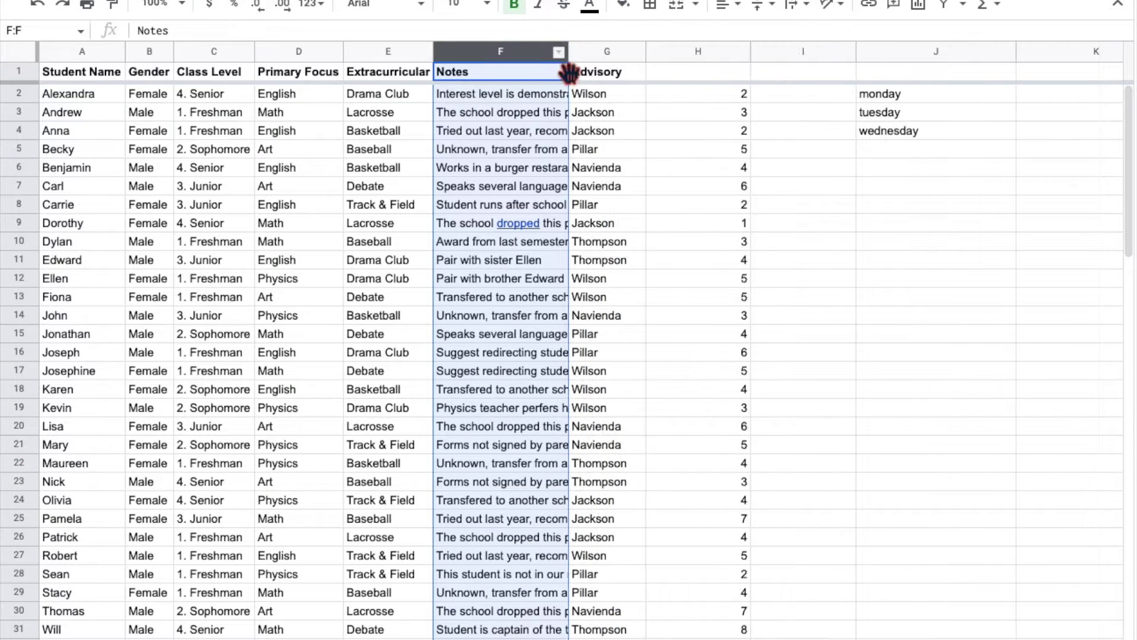
{"action": "double_click", "coordinate": [575, 54]}
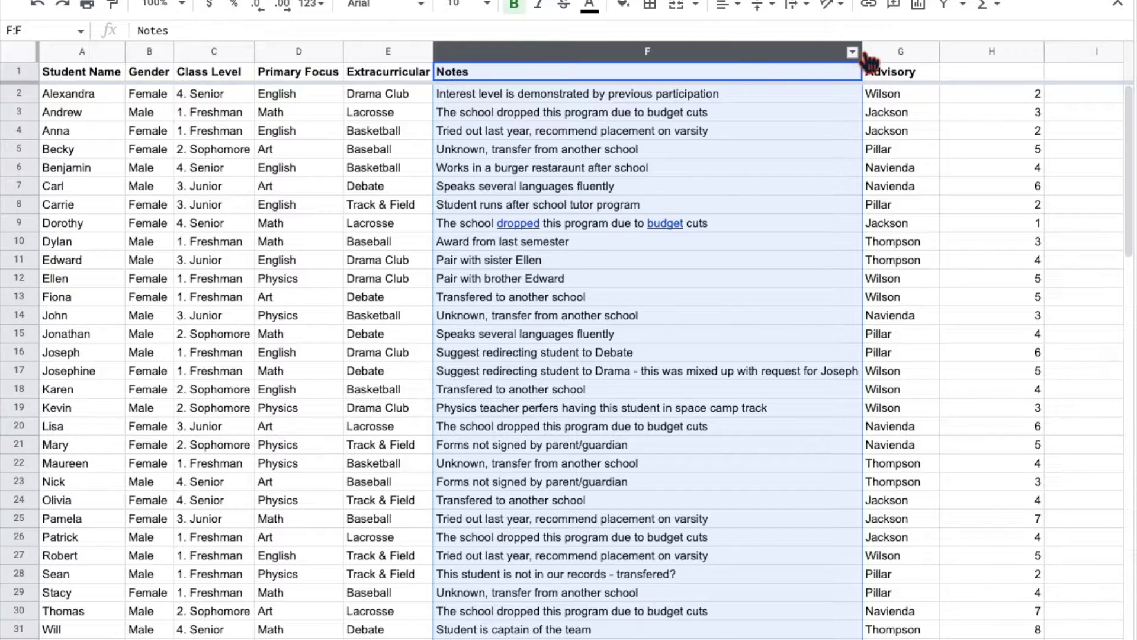
{"action": "left_click_drag", "start_coordinate": [862, 52], "coordinate": [619, 59]}
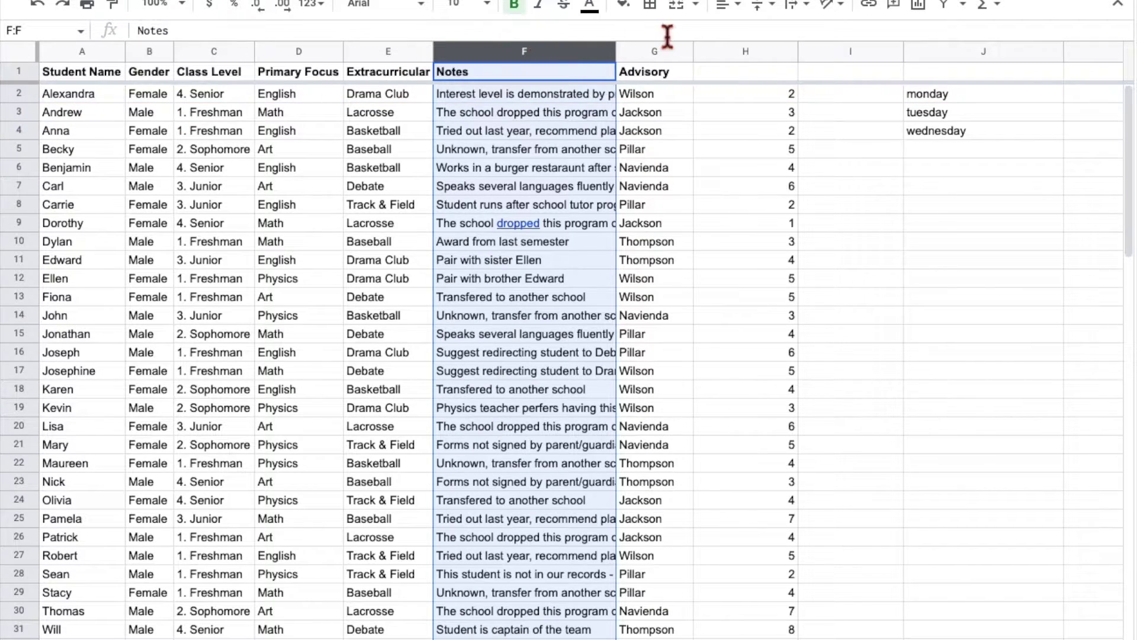
Wrap the text in the Notes column onto multiple lines.
{"action": "left_click", "coordinate": [804, 16]}
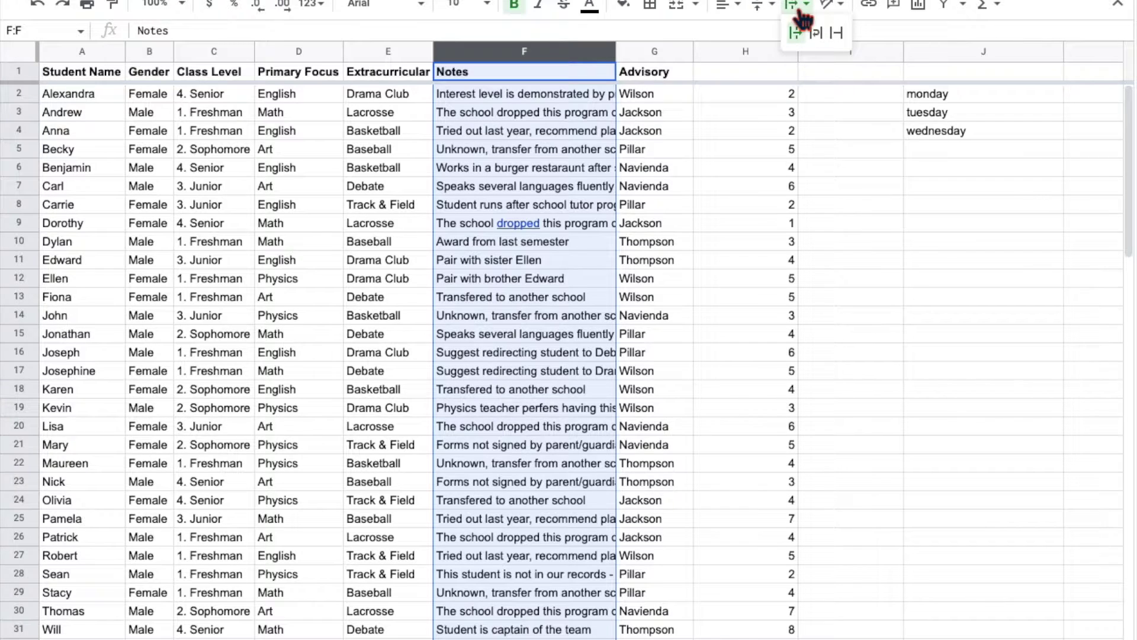
{"action": "left_click", "coordinate": [821, 38]}
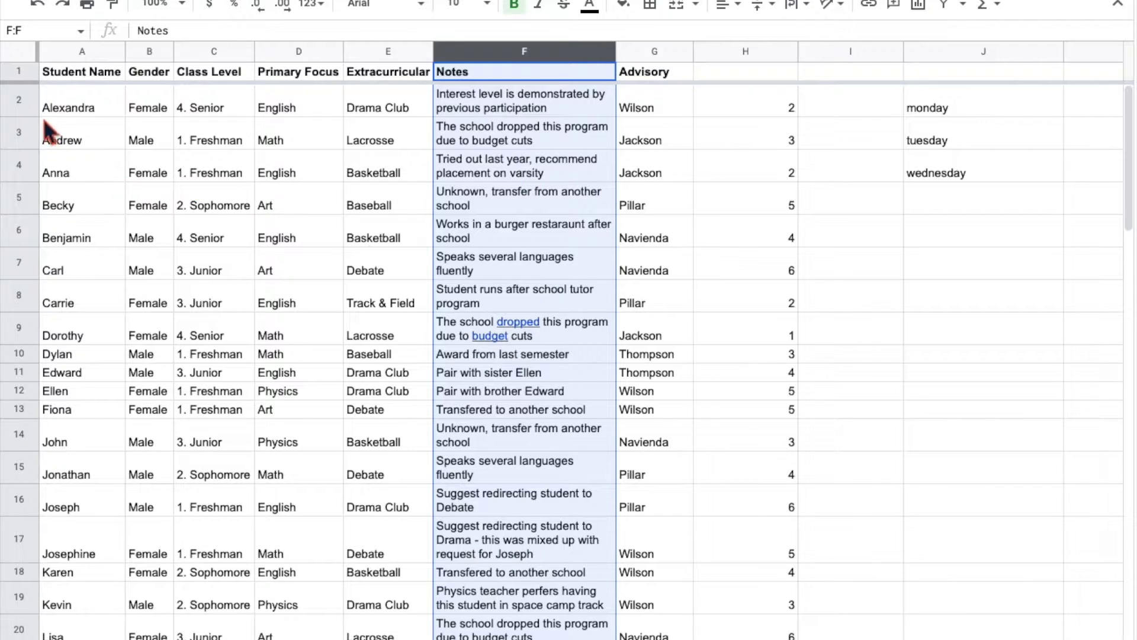
{"action": "left_click_drag", "start_coordinate": [26, 116], "coordinate": [24, 126]}
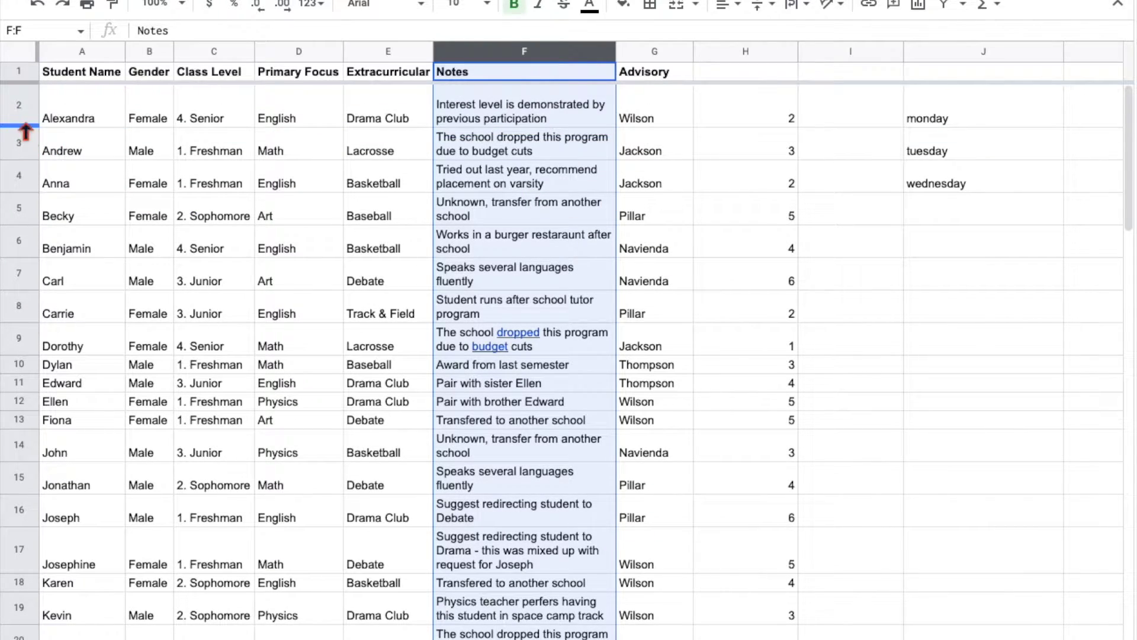
{"action": "key", "text": "ctrl+z"}
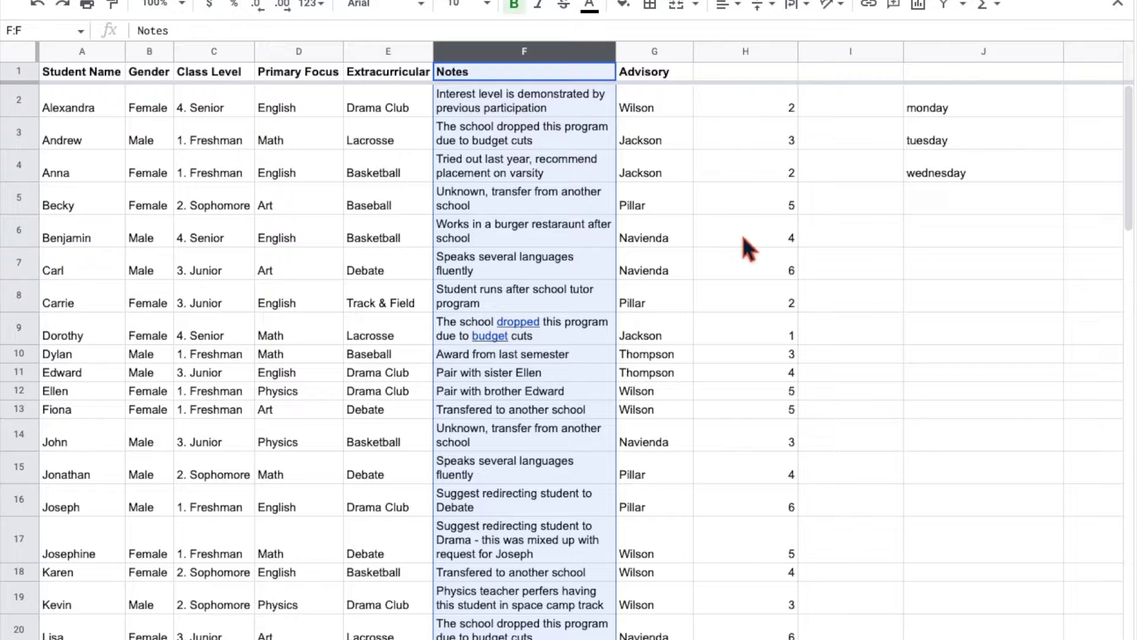
Center Art in cell D5 vertically, try center and right alignment, then undo right.
{"action": "left_click", "coordinate": [313, 211]}
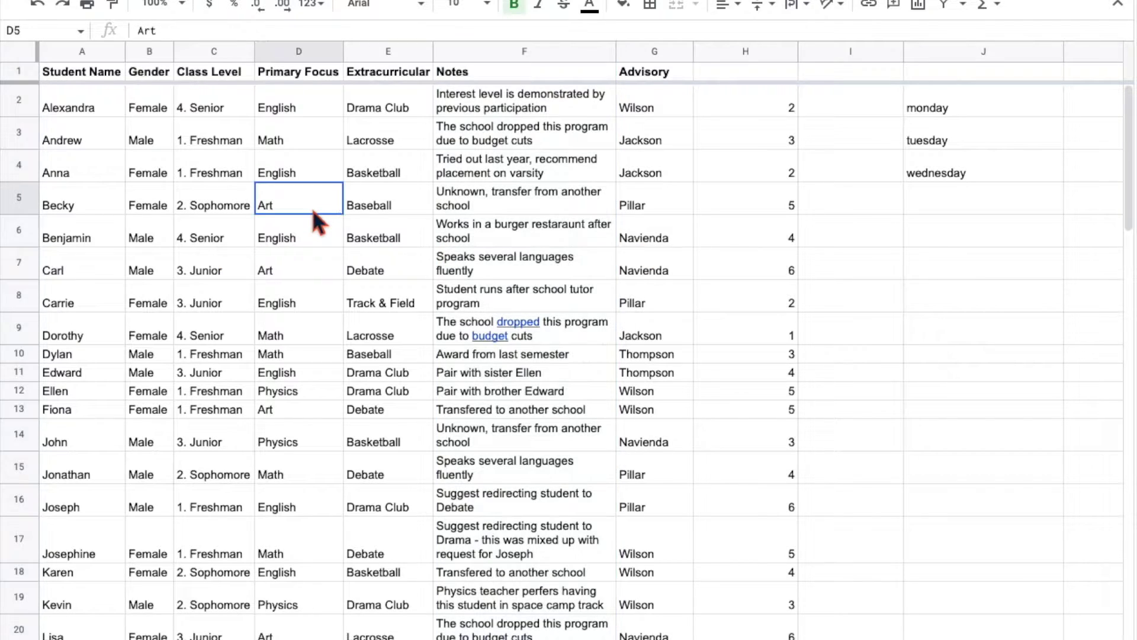
{"action": "left_click", "coordinate": [768, 18]}
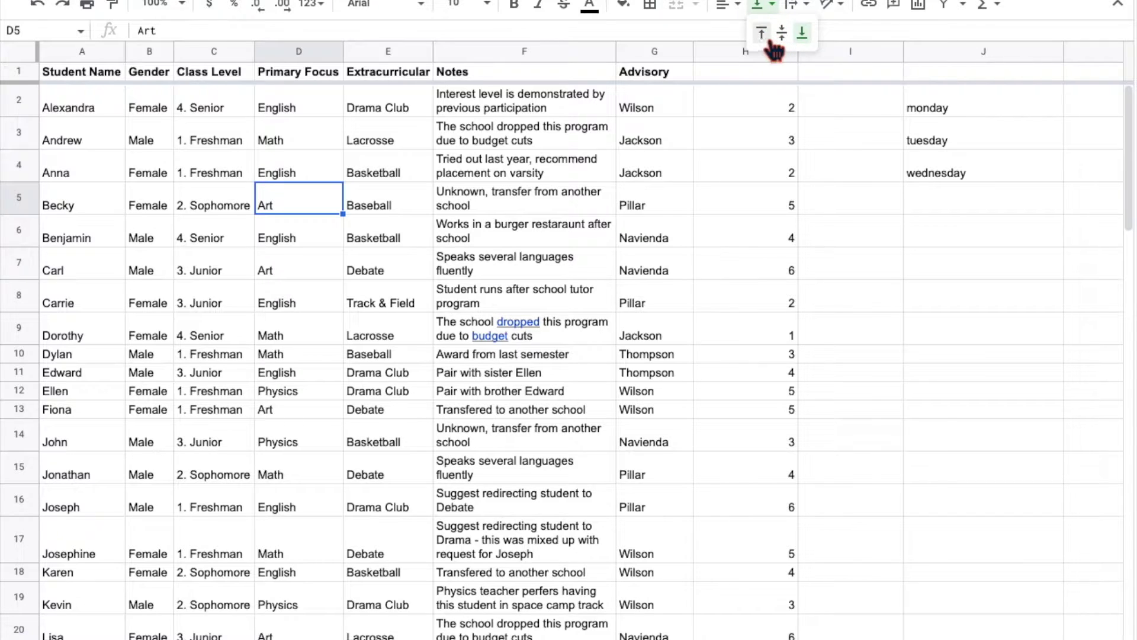
{"action": "left_click", "coordinate": [762, 35]}
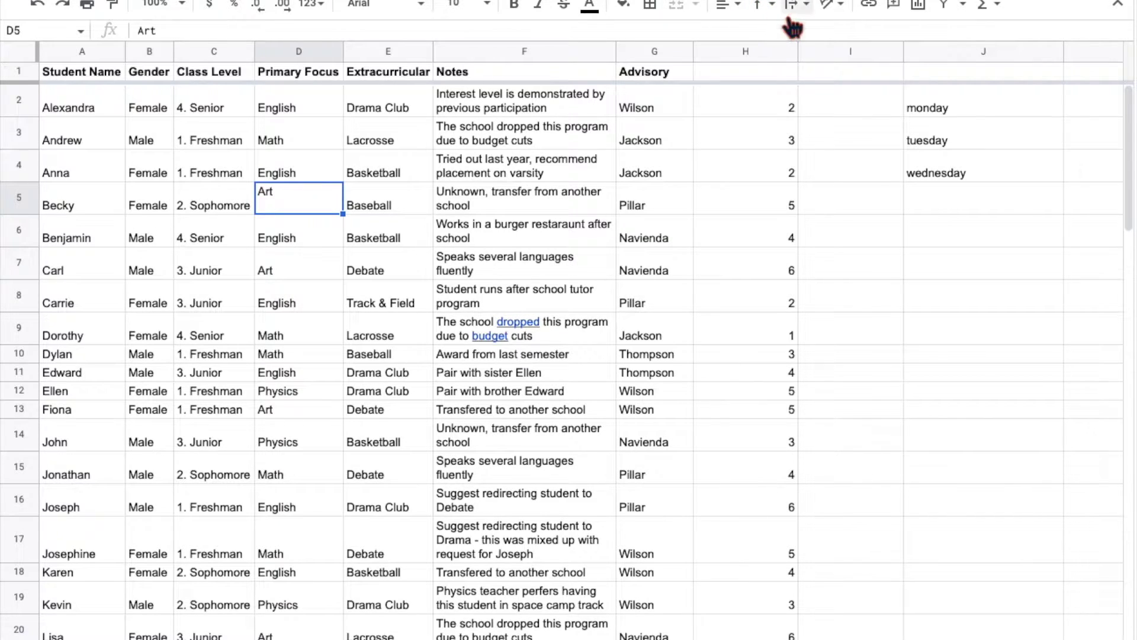
{"action": "left_click", "coordinate": [770, 6]}
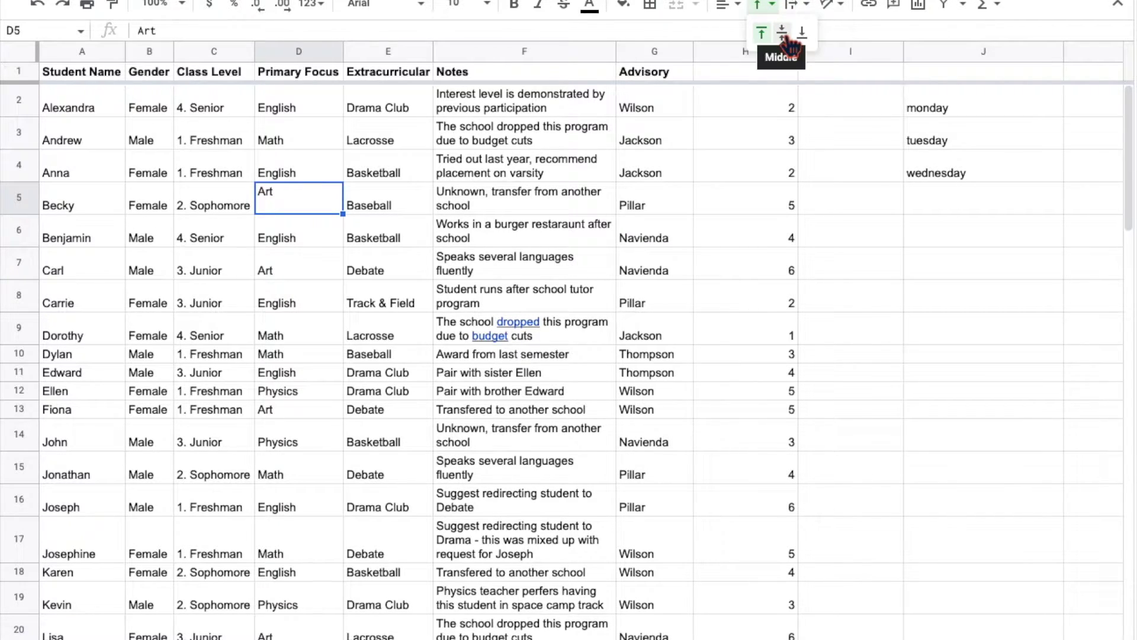
{"action": "left_click", "coordinate": [782, 34]}
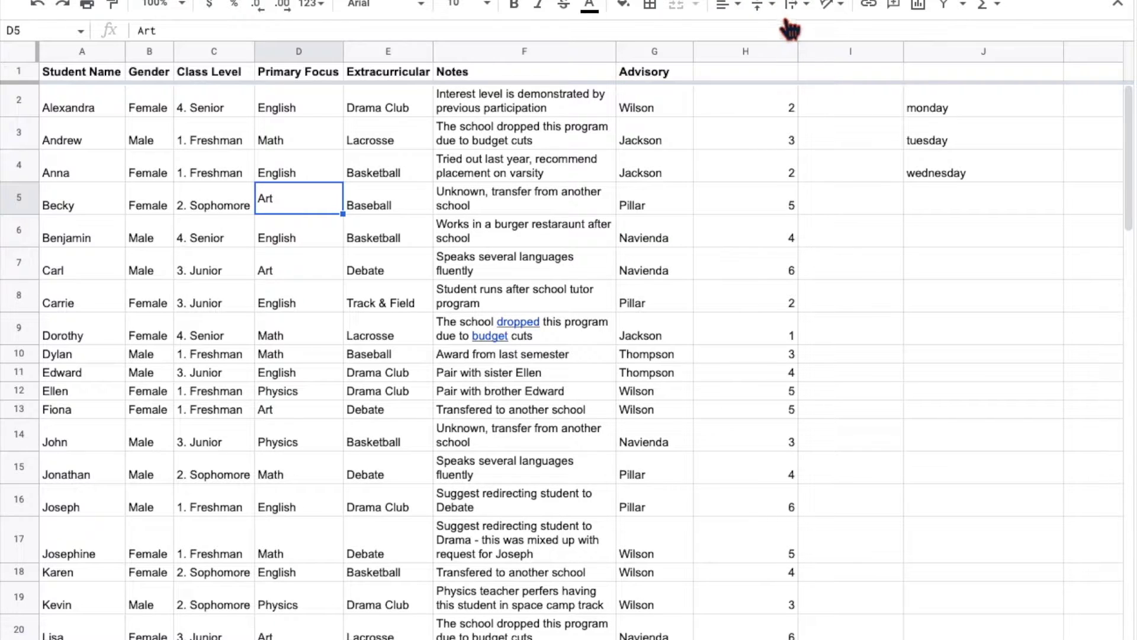
{"action": "left_click", "coordinate": [734, 7]}
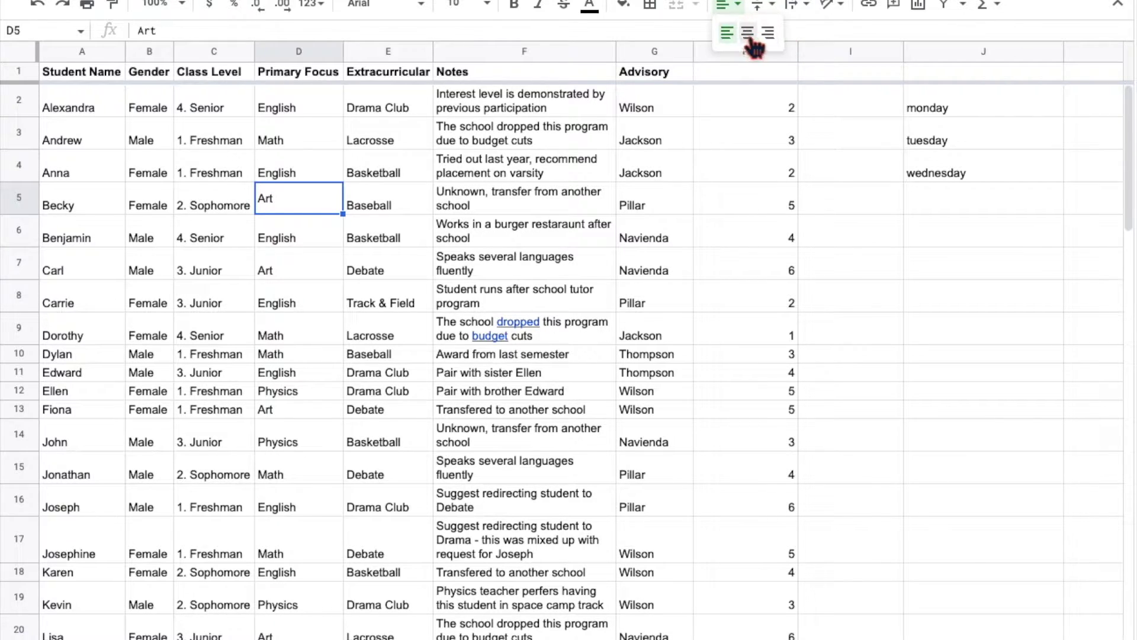
{"action": "left_click", "coordinate": [748, 33]}
{"action": "left_click", "coordinate": [737, 18]}
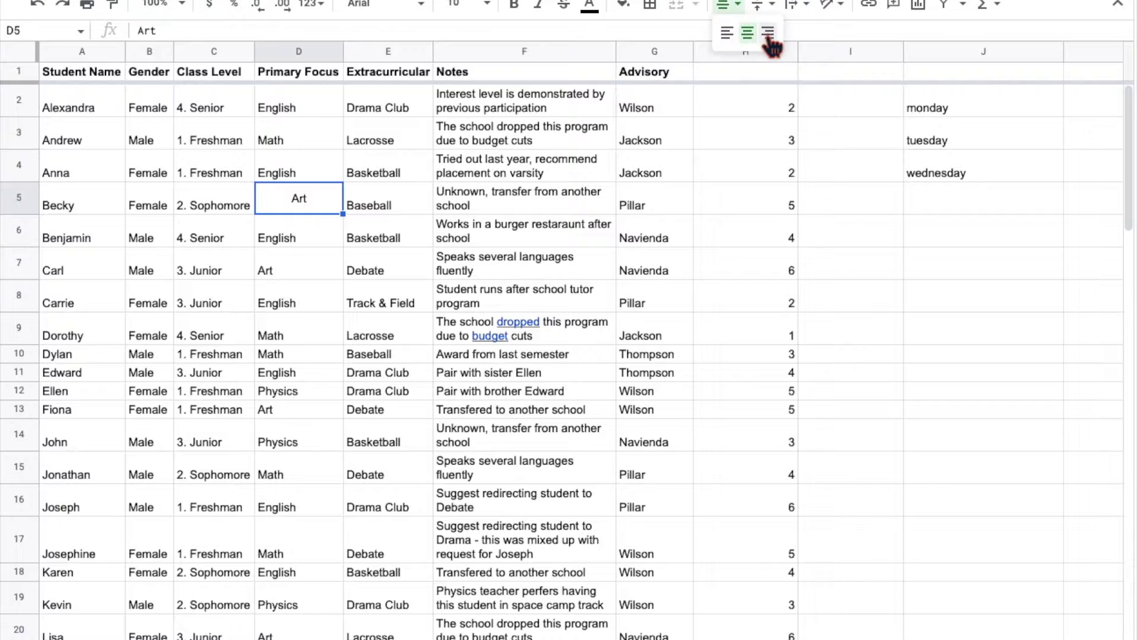
{"action": "left_click", "coordinate": [761, 34]}
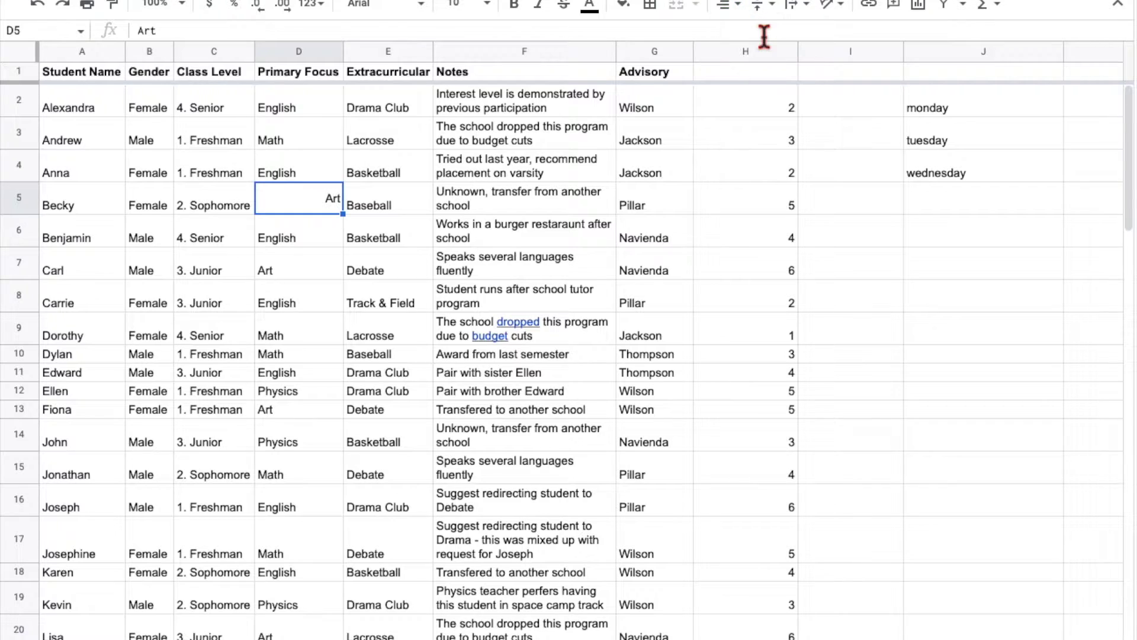
{"action": "left_click", "coordinate": [837, 208]}
{"action": "key", "text": "ctrl+z"}
{"action": "key", "text": "ctrl+z"}
{"action": "key", "text": "ctrl+z"}
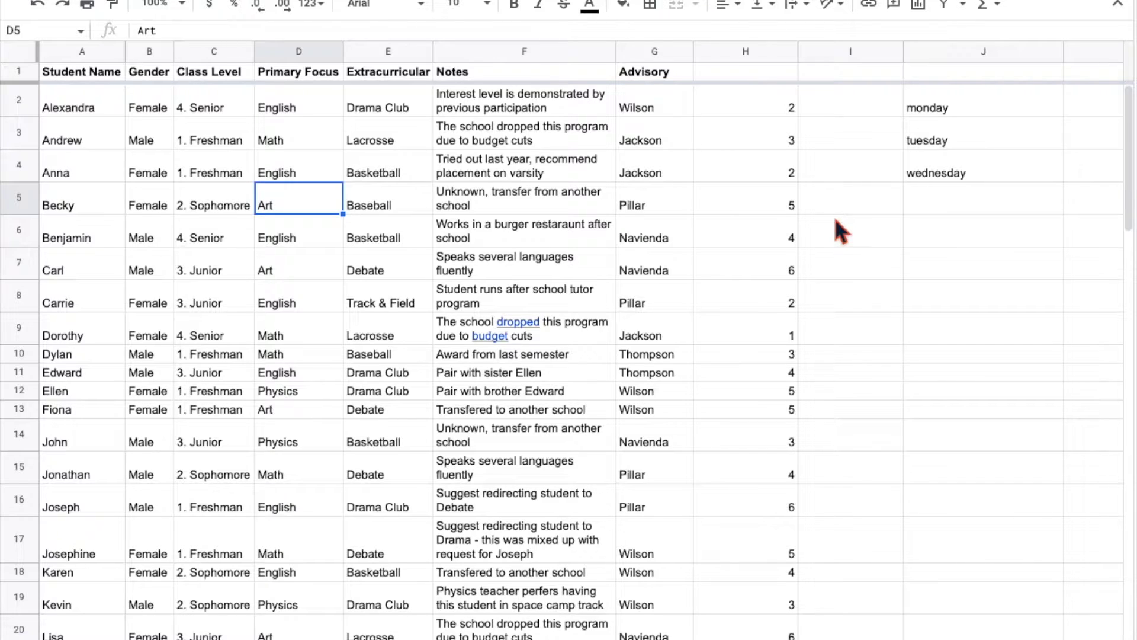
{"action": "right_click", "coordinate": [20, 206]}
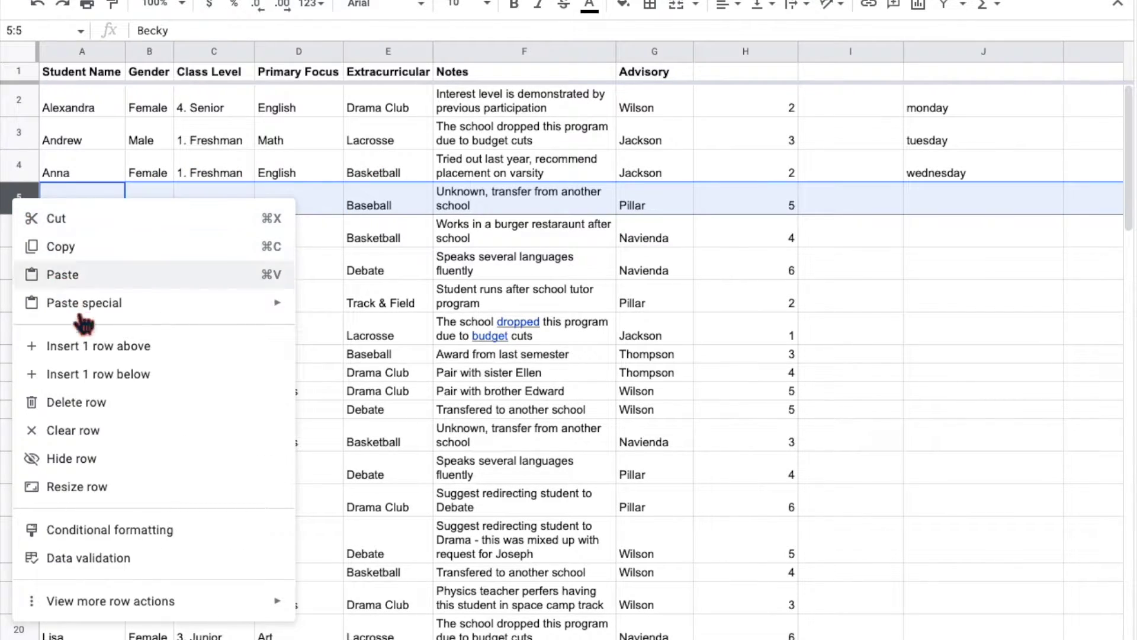
{"action": "left_click", "coordinate": [133, 380]}
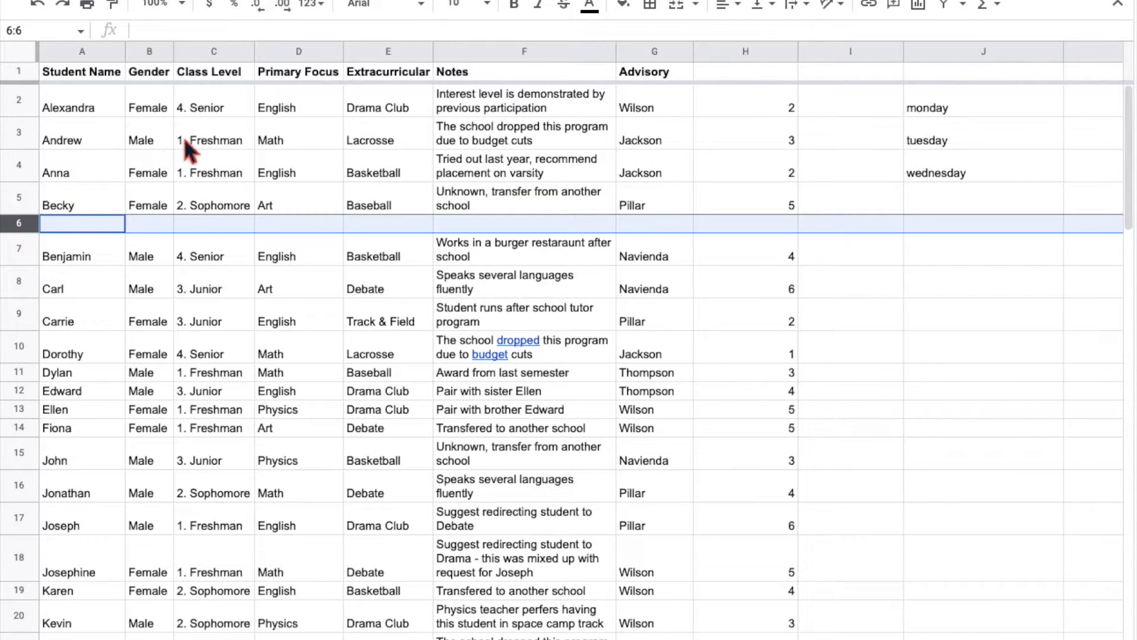
{"action": "key", "text": "ctrl+z"}
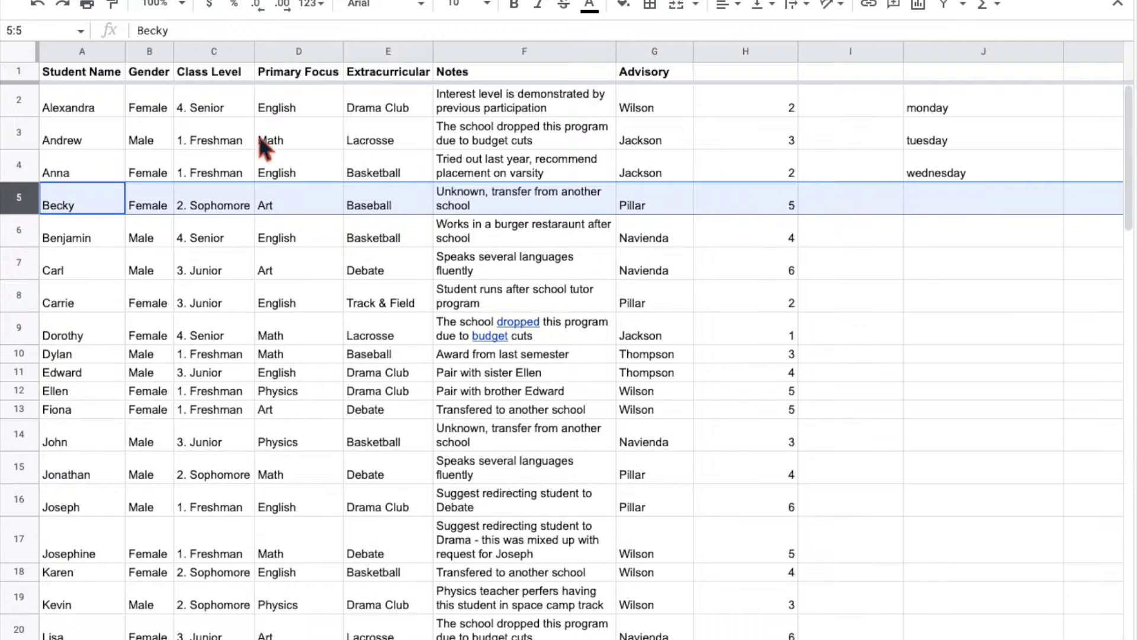
{"action": "left_click", "coordinate": [378, 54]}
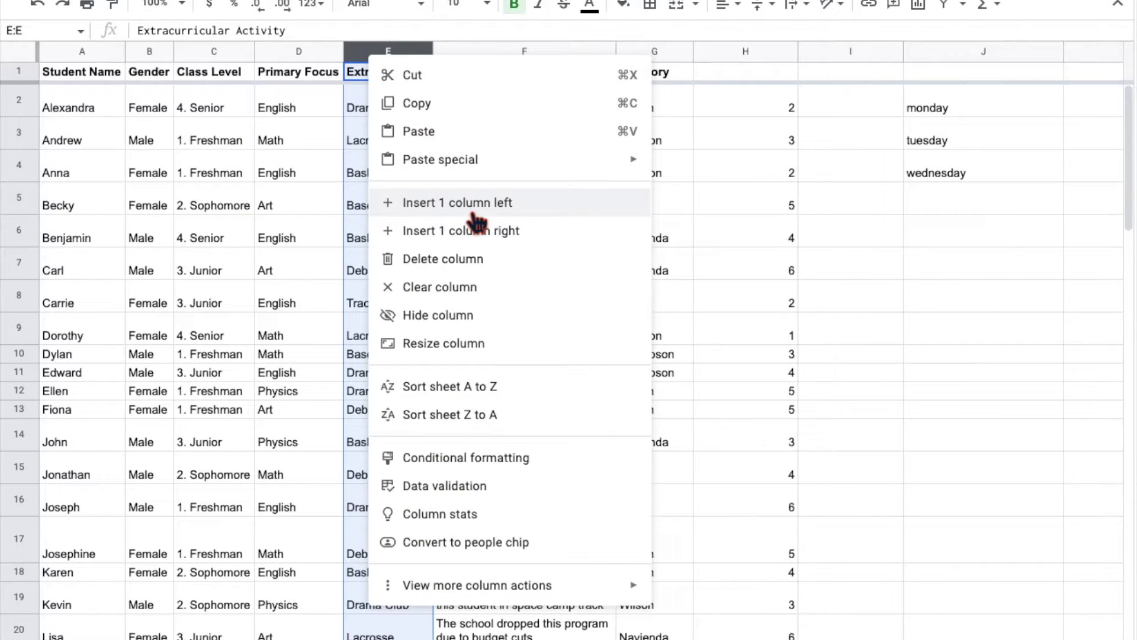
{"action": "left_click", "coordinate": [468, 207]}
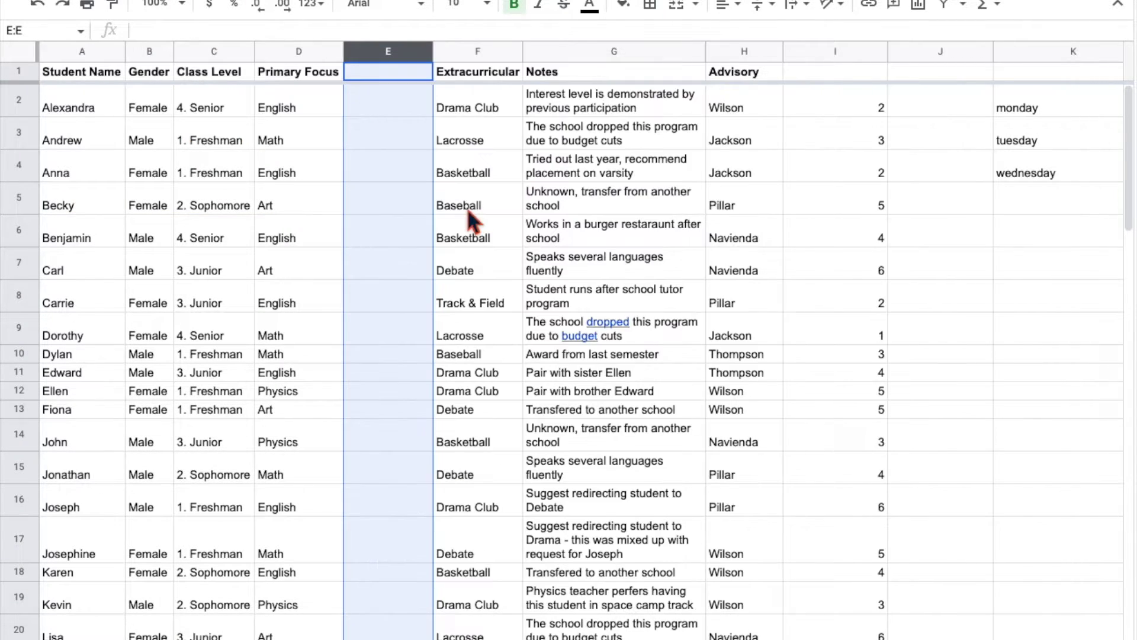
{"action": "left_click", "coordinate": [377, 159]}
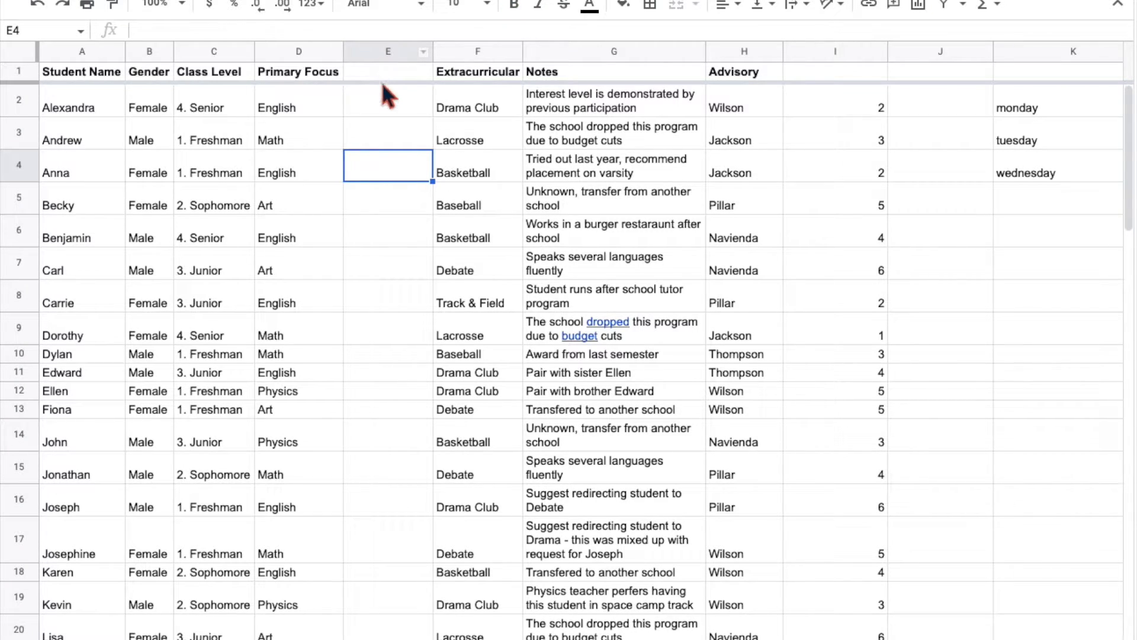
{"action": "key", "text": "ctrl+z"}
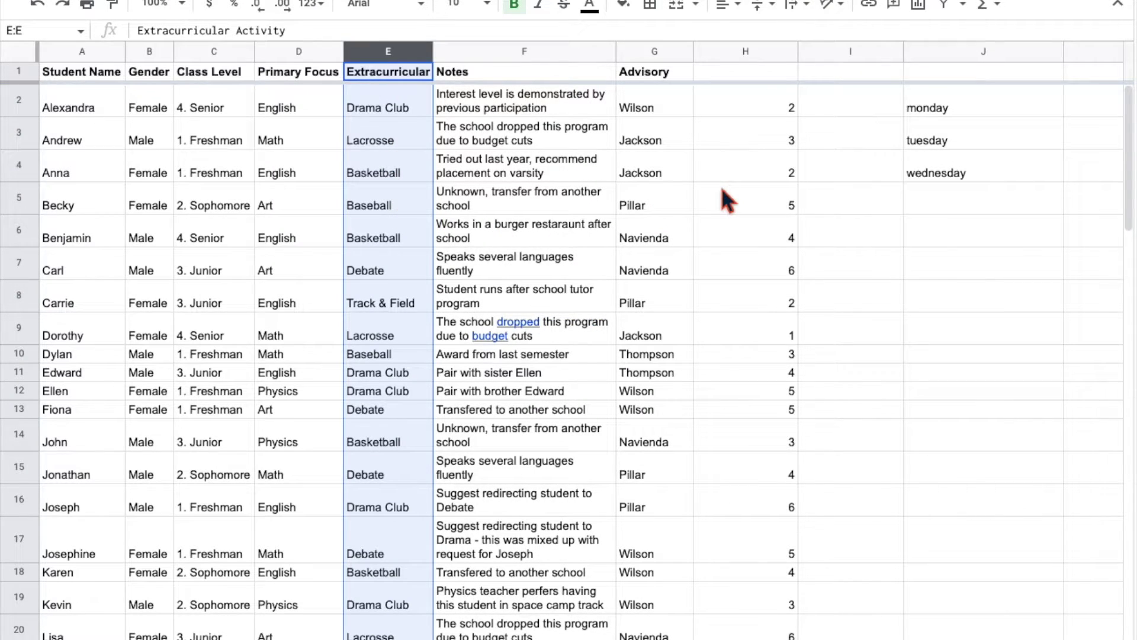
Insert the first Google Image Search result for 'pencil' into cell I8.
{"action": "left_click", "coordinate": [838, 295]}
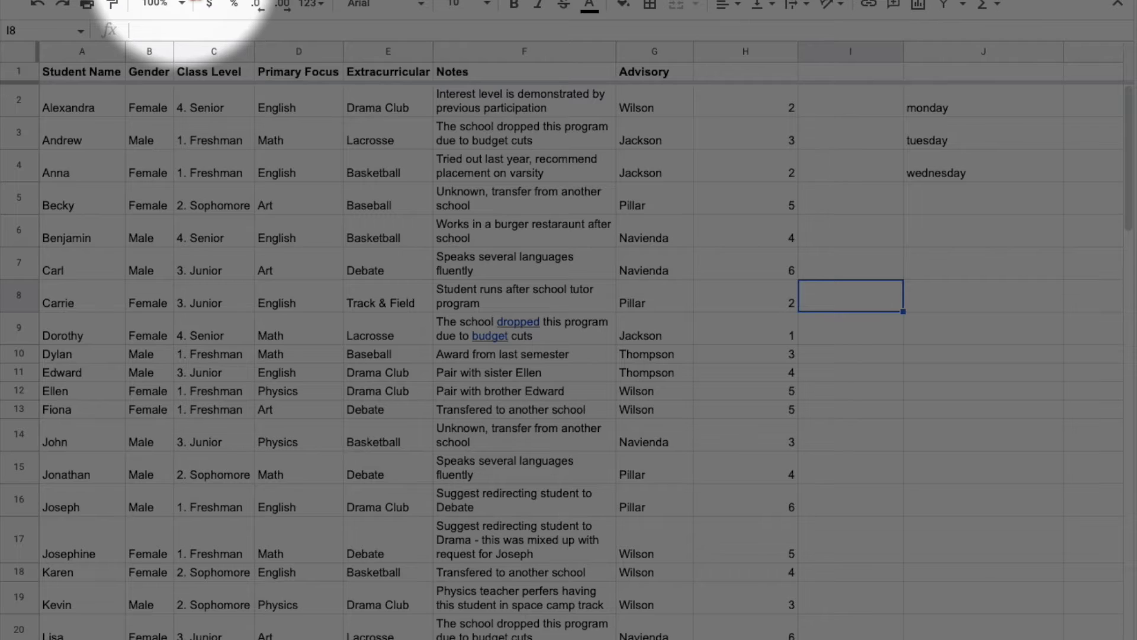
{"action": "left_click", "coordinate": [191, 3]}
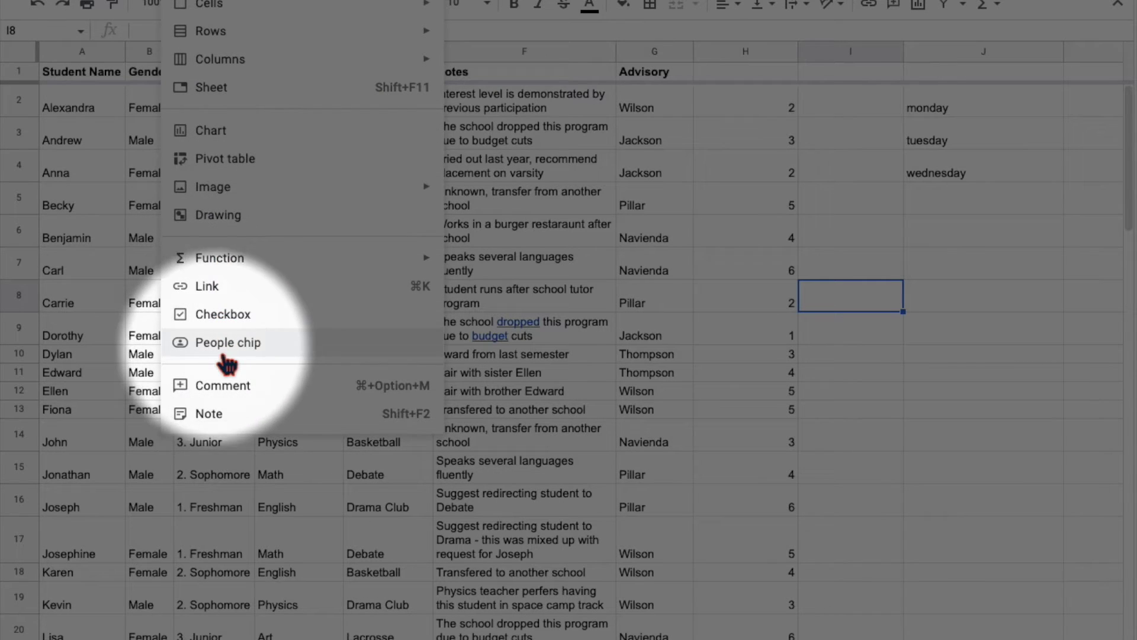
{"action": "mouse_move", "coordinate": [236, 194]}
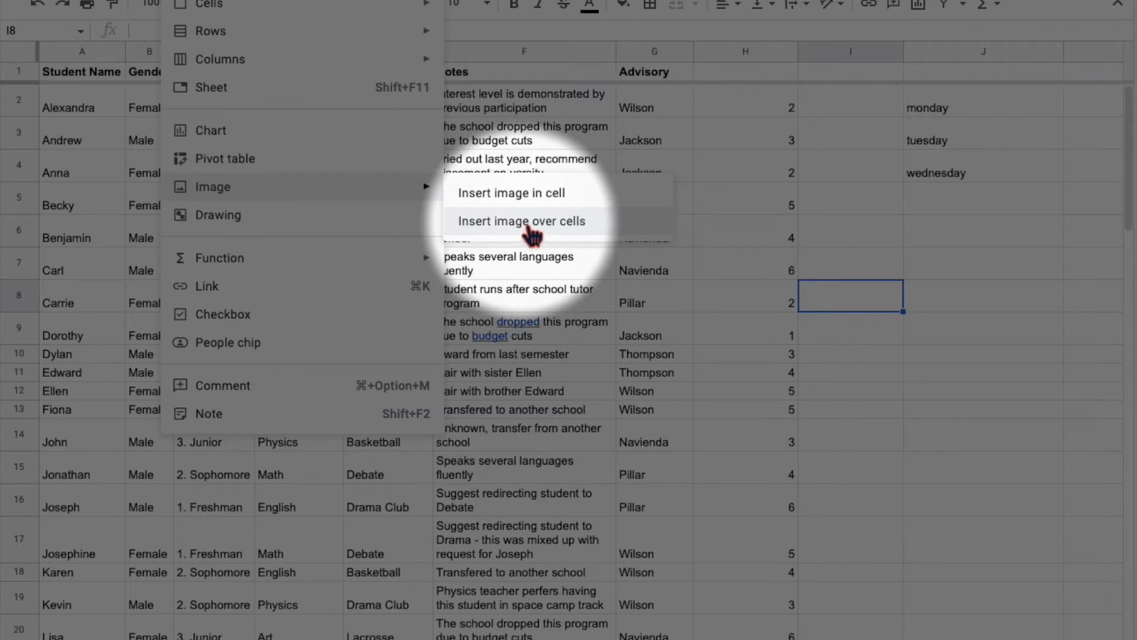
{"action": "left_click", "coordinate": [524, 195]}
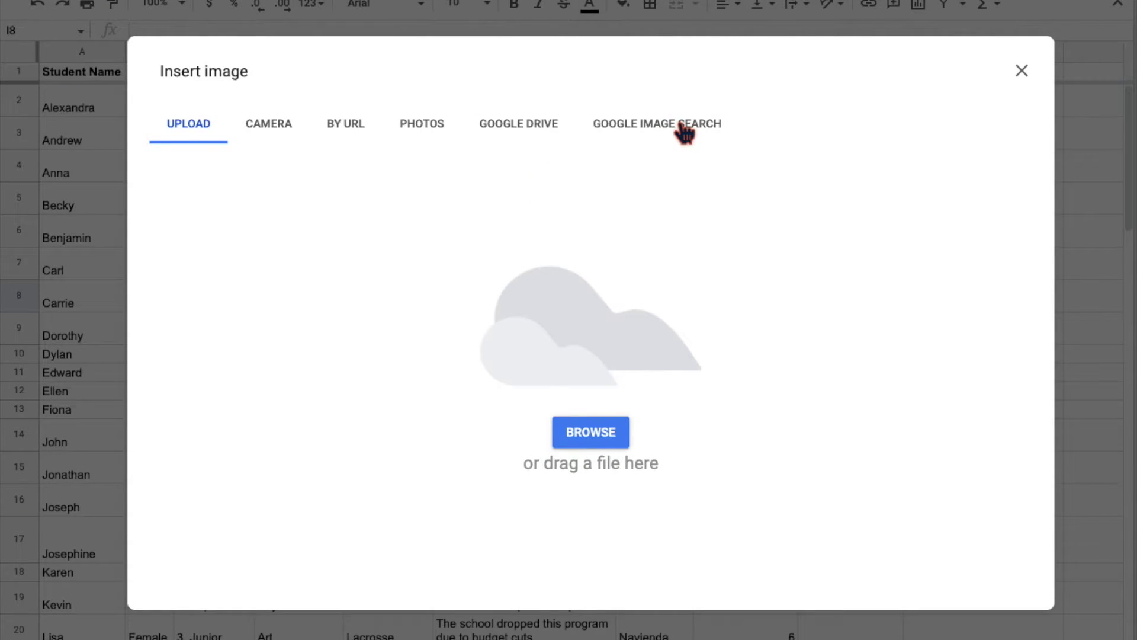
{"action": "left_click", "coordinate": [685, 132]}
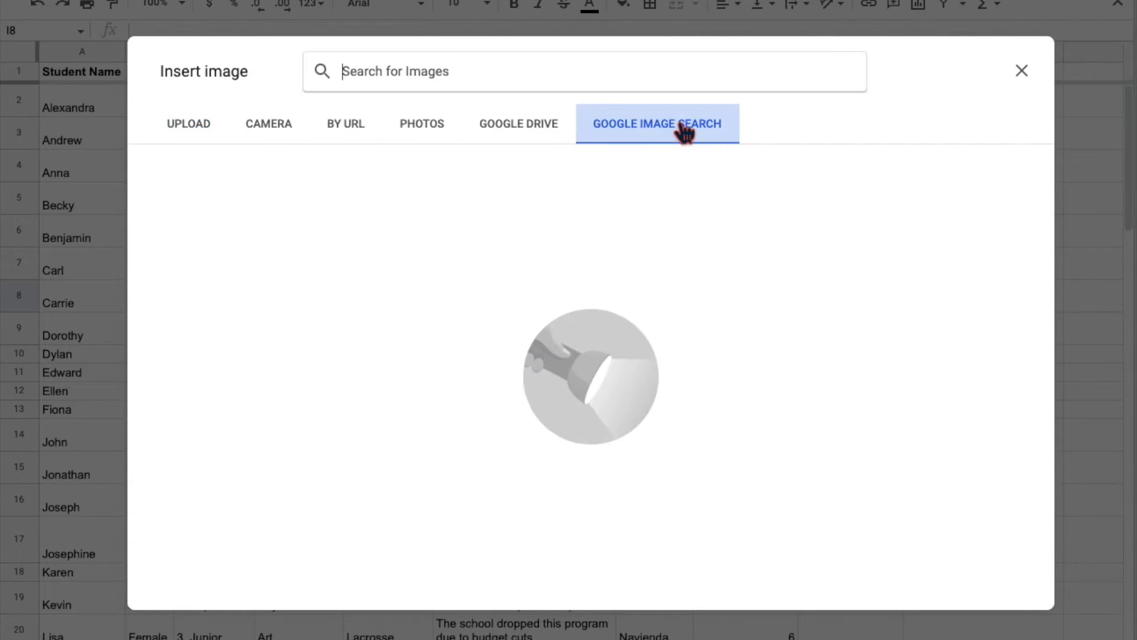
{"action": "left_click", "coordinate": [493, 83]}
{"action": "type", "text": "pencil"}
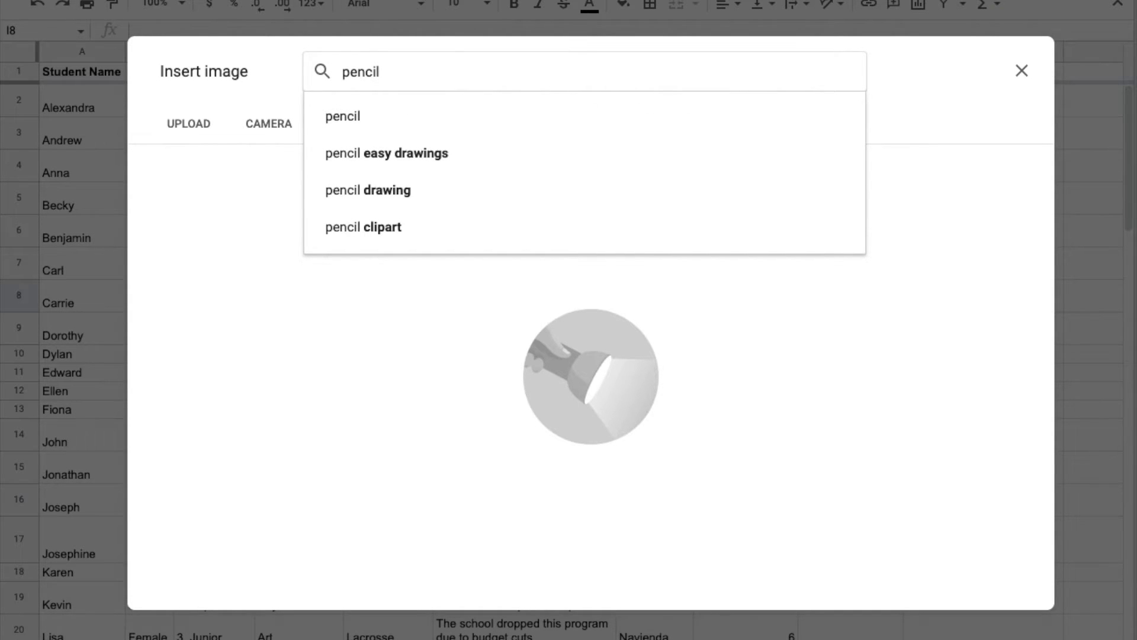
{"action": "left_click", "coordinate": [407, 126]}
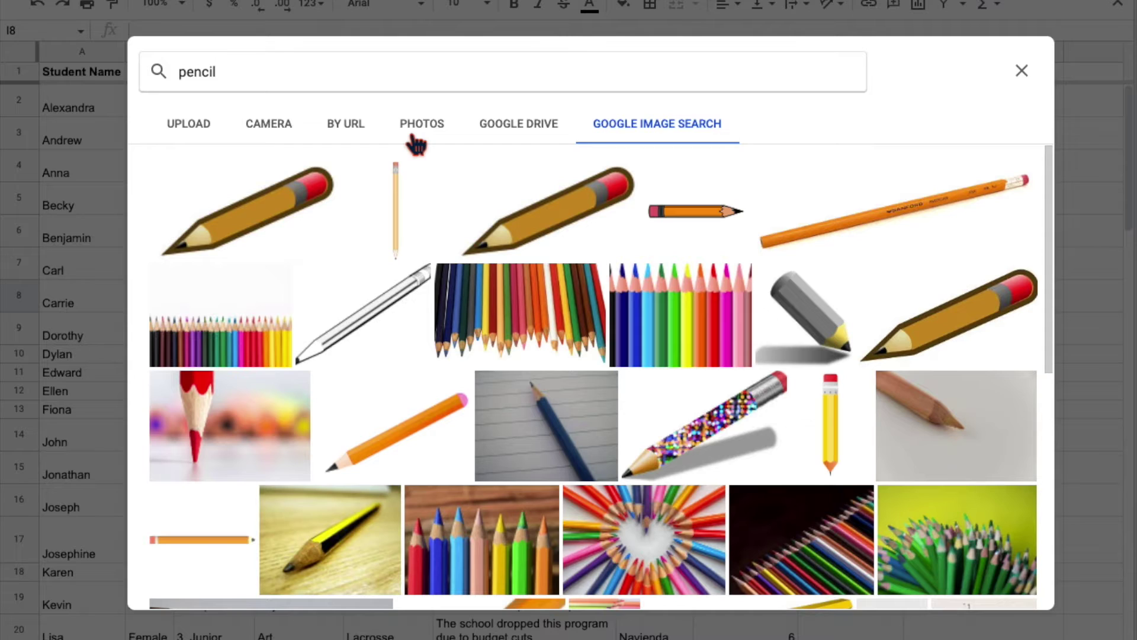
{"action": "left_click", "coordinate": [278, 225]}
{"action": "left_click", "coordinate": [1001, 589]}
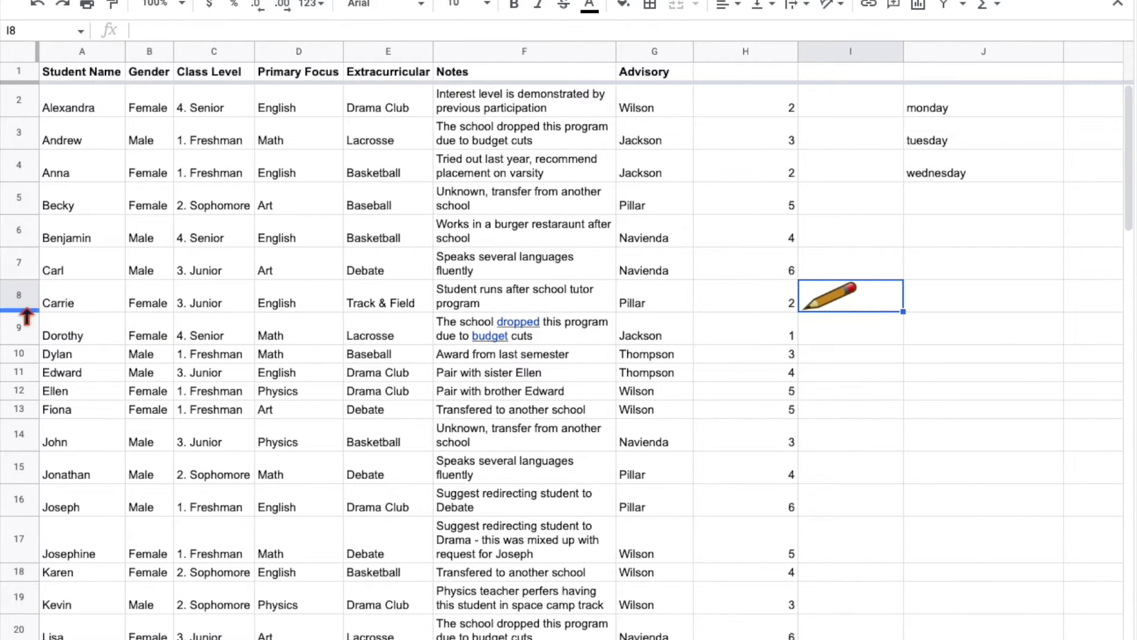
Make row 8 taller and fill the pencil image down from I8 to I12.
{"action": "mouse_move", "coordinate": [23, 313]}
{"action": "left_mouse_down"}
{"action": "mouse_move", "coordinate": [27, 361]}
{"action": "mouse_move", "coordinate": [28, 320]}
{"action": "left_mouse_up"}
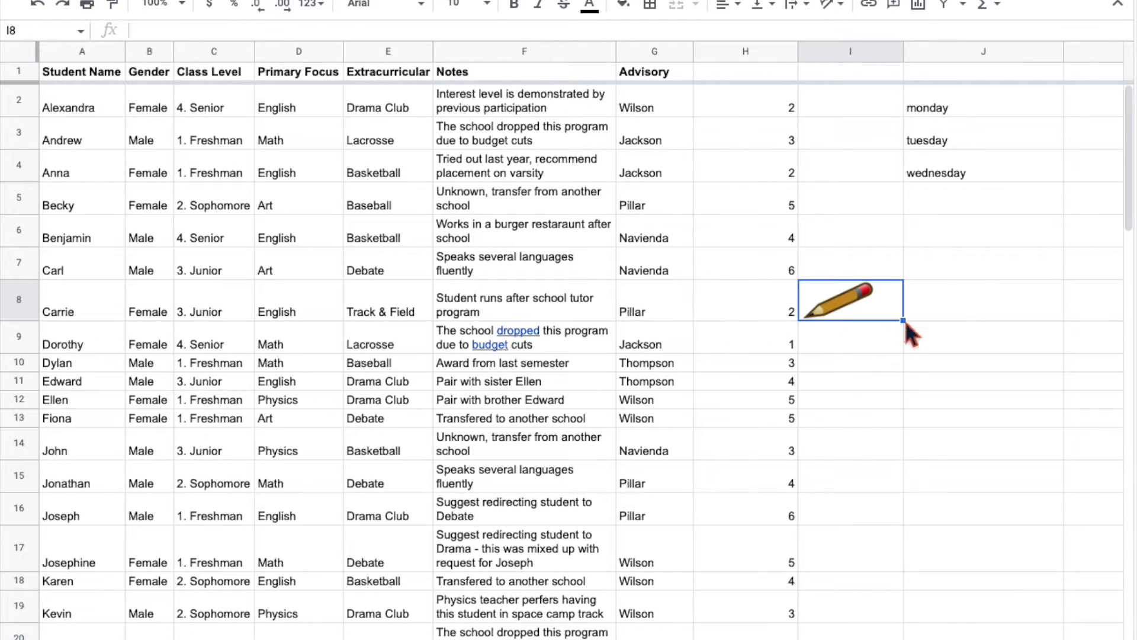
{"action": "left_click_drag", "start_coordinate": [907, 328], "coordinate": [899, 401]}
{"action": "left_click", "coordinate": [936, 296]}
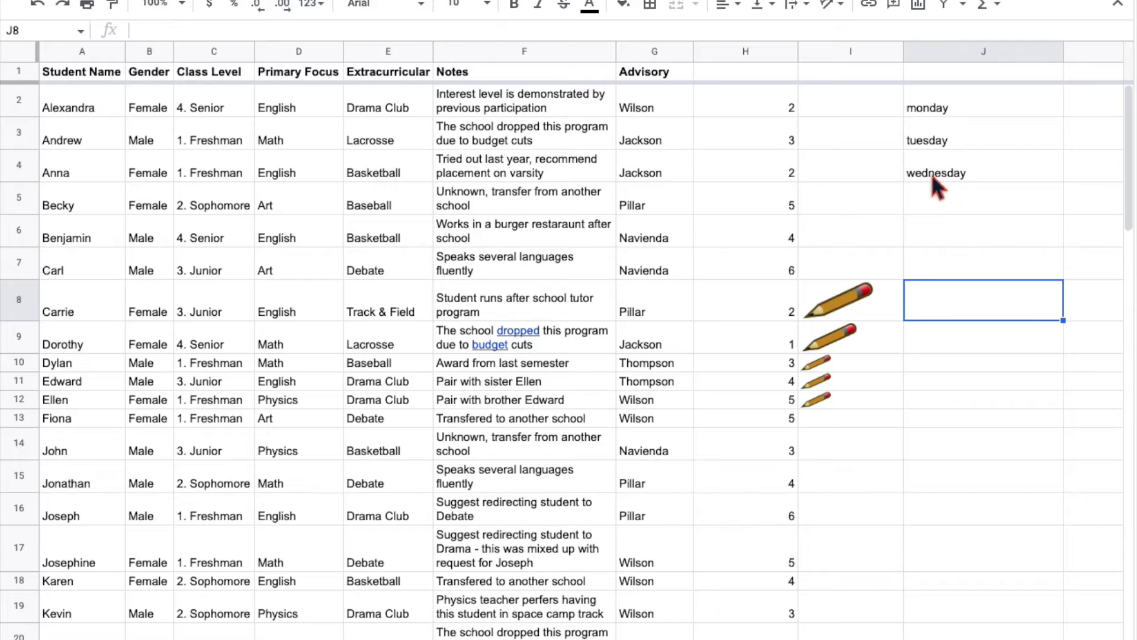
Select 'Lacrosse' in cell E3 and open its link options with Ctrl+K.
{"action": "left_click", "coordinate": [368, 144]}
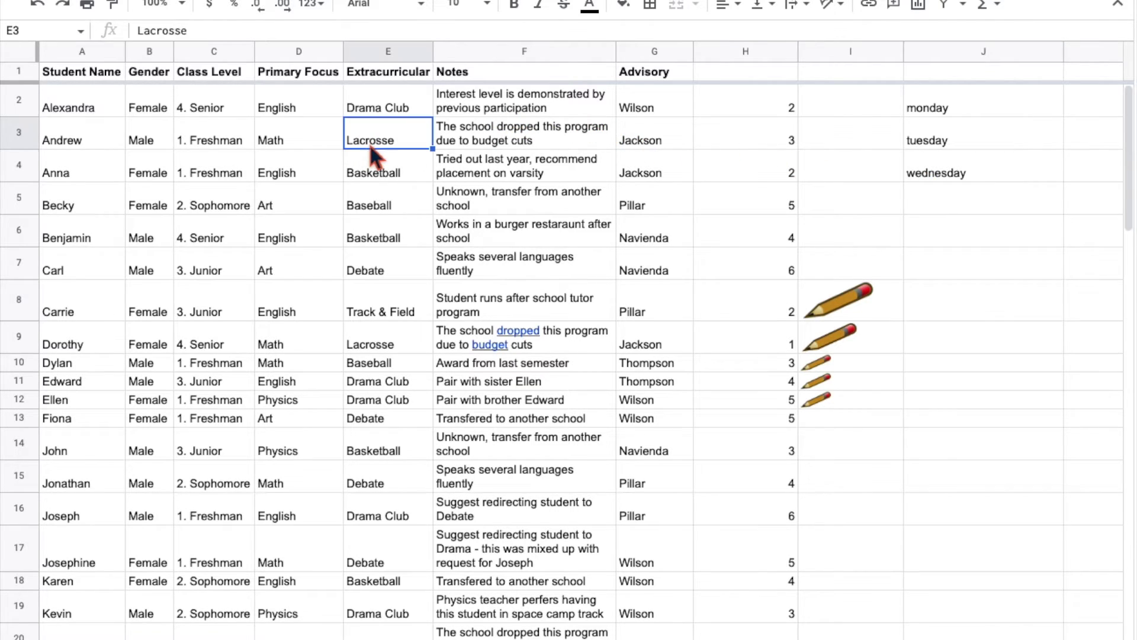
{"action": "double_click", "coordinate": [149, 31]}
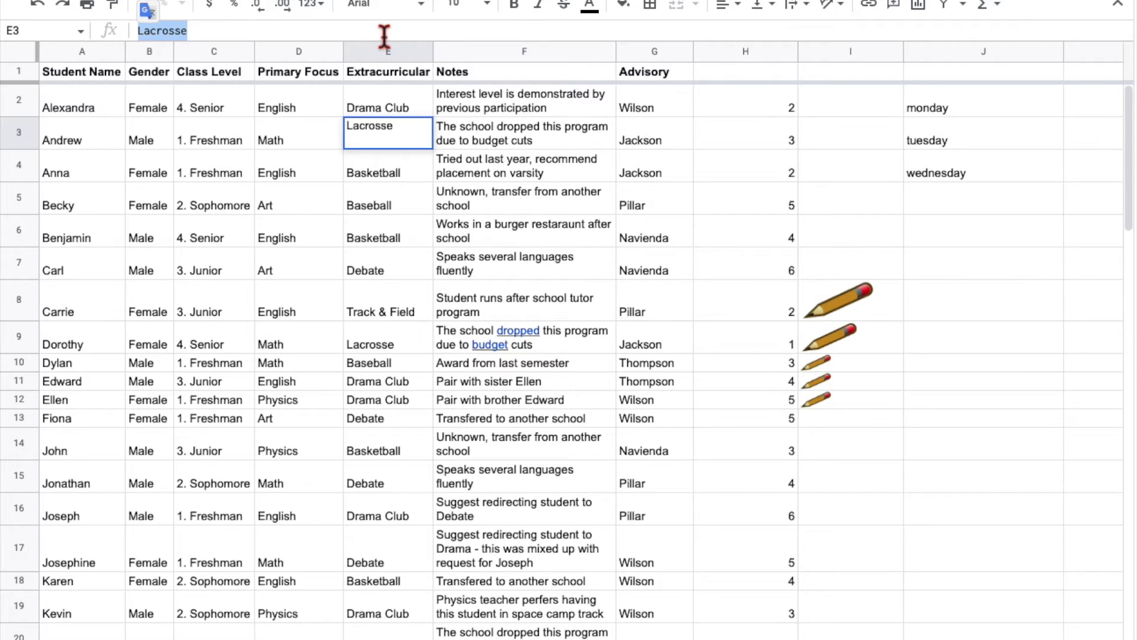
{"action": "key", "text": "ctrl+k"}
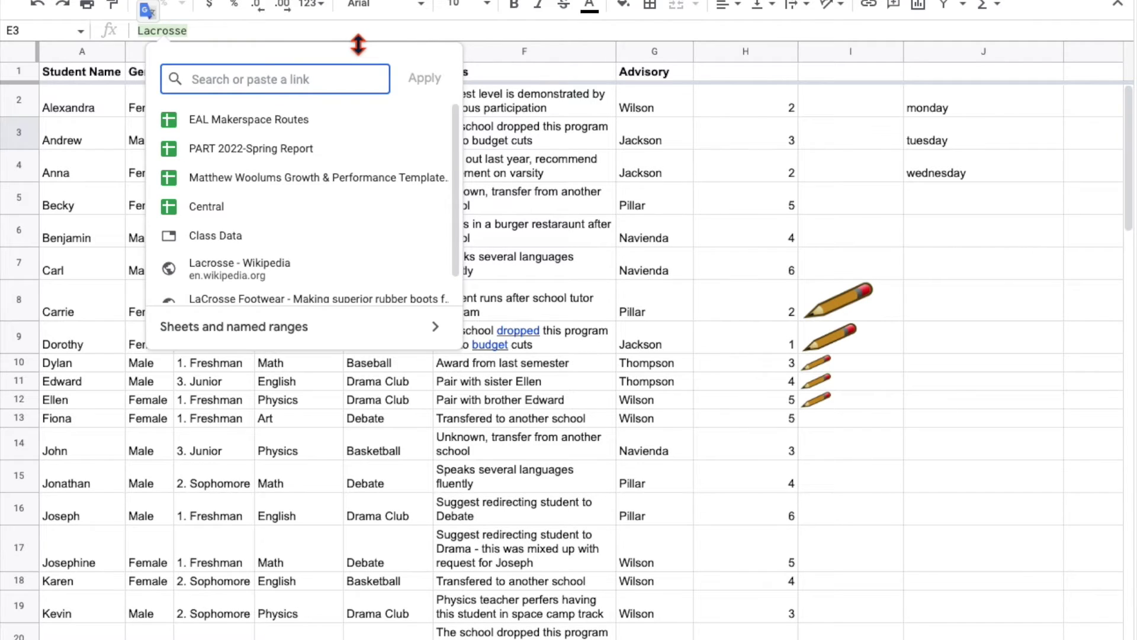
{"action": "key", "text": "Escape"}
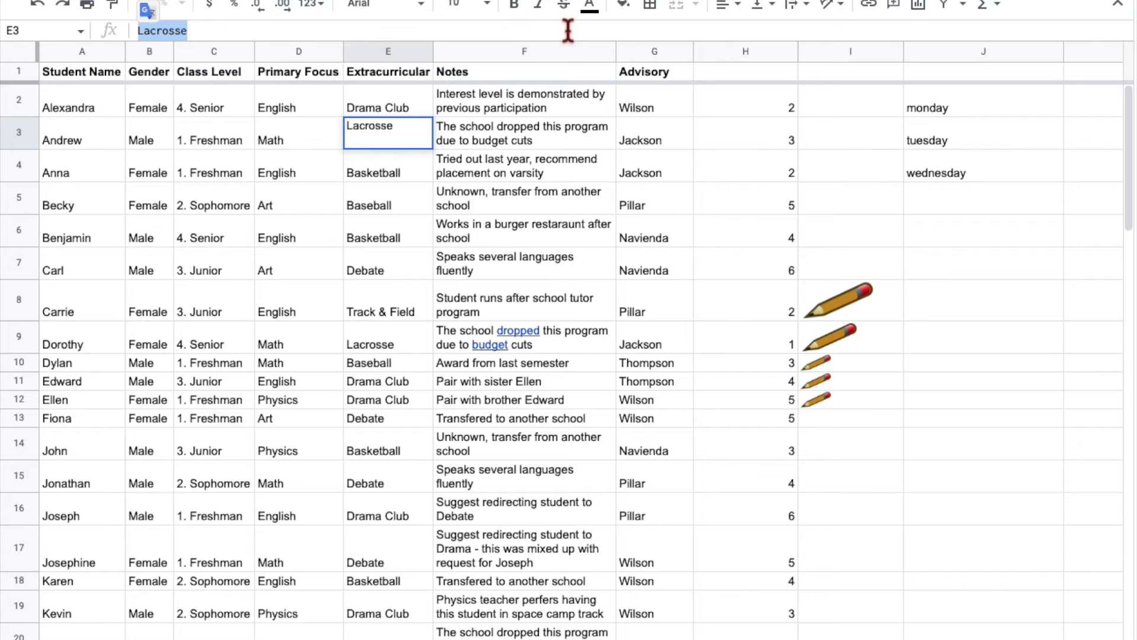
{"action": "left_click", "coordinate": [878, 11]}
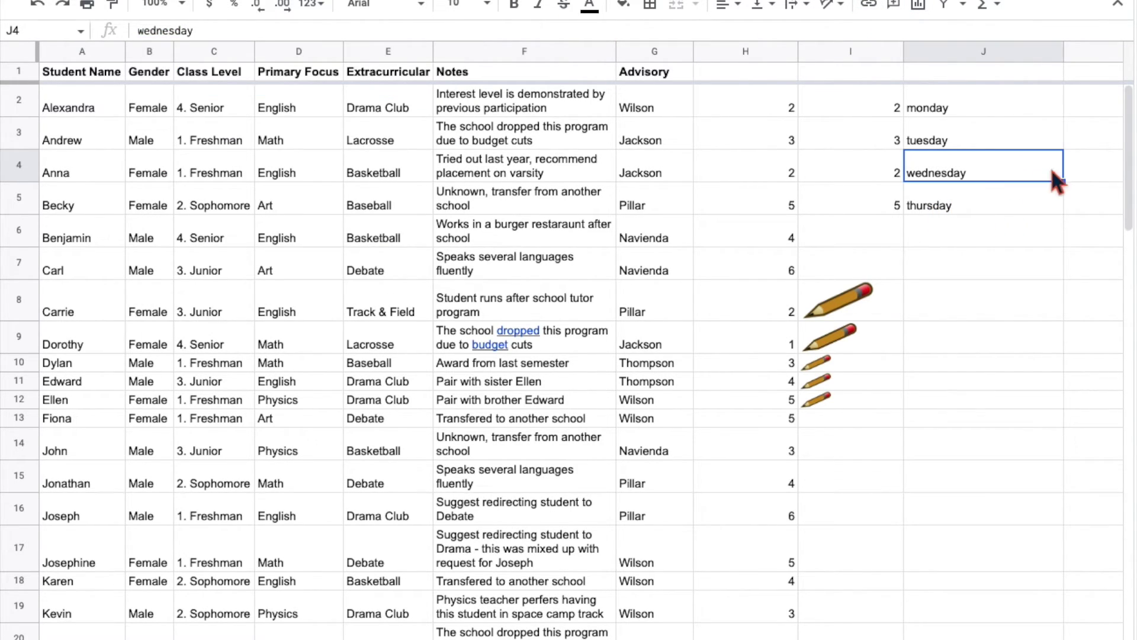
Extend the J2:J5 weekday entries down to J20 so the day names keep cycling.
{"action": "left_click_drag", "start_coordinate": [1003, 112], "coordinate": [947, 222]}
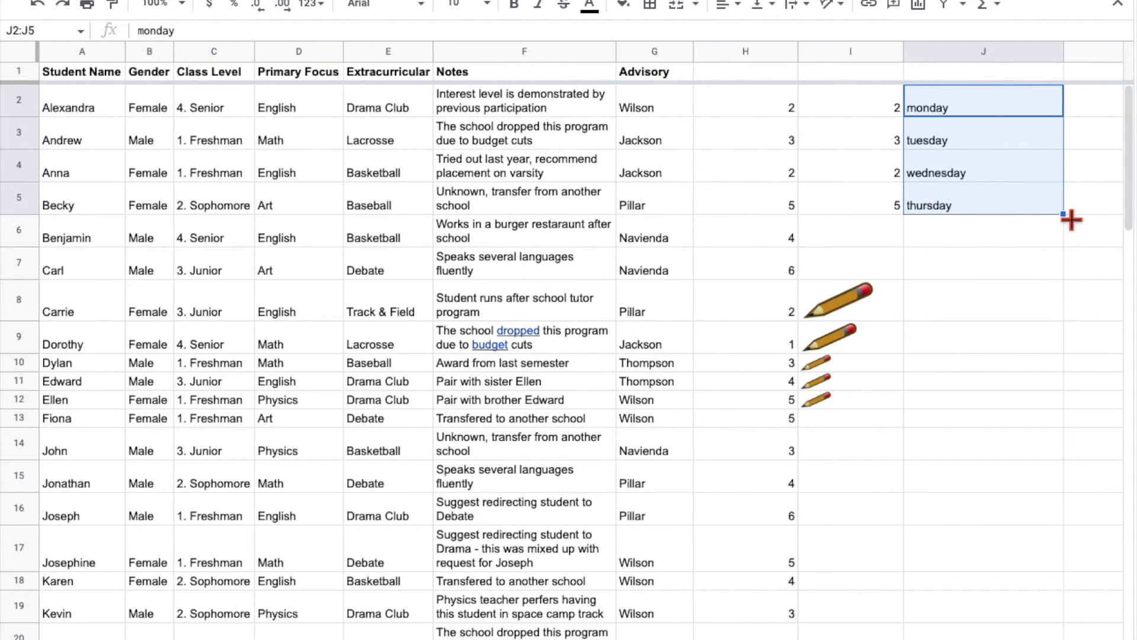
{"action": "left_click_drag", "start_coordinate": [1064, 215], "coordinate": [1047, 629]}
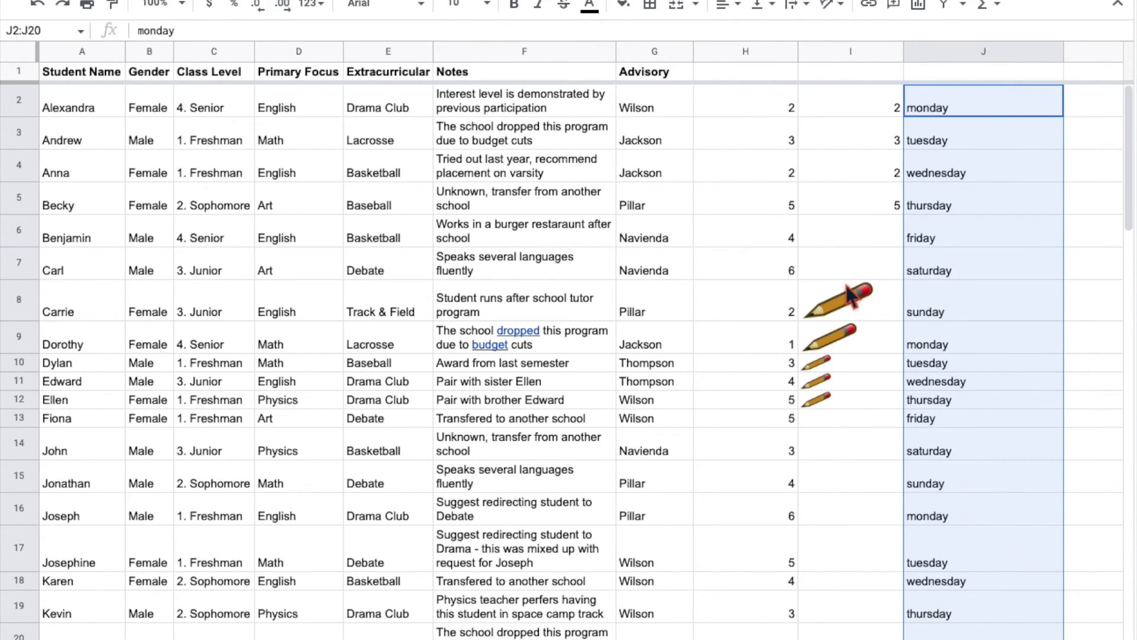
{"action": "left_click", "coordinate": [856, 226]}
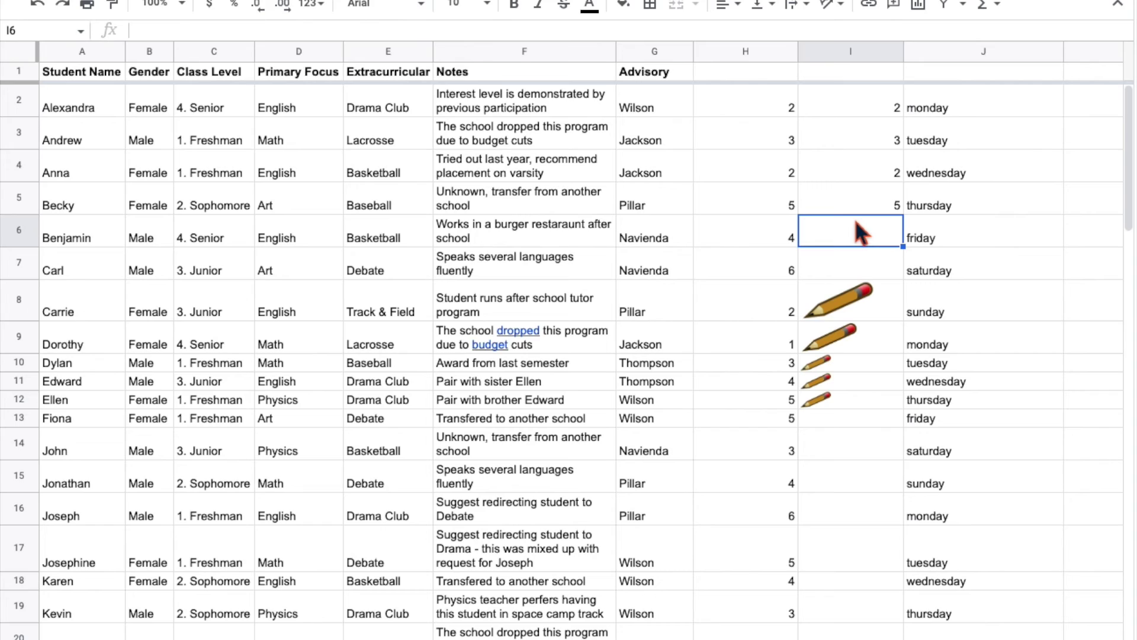